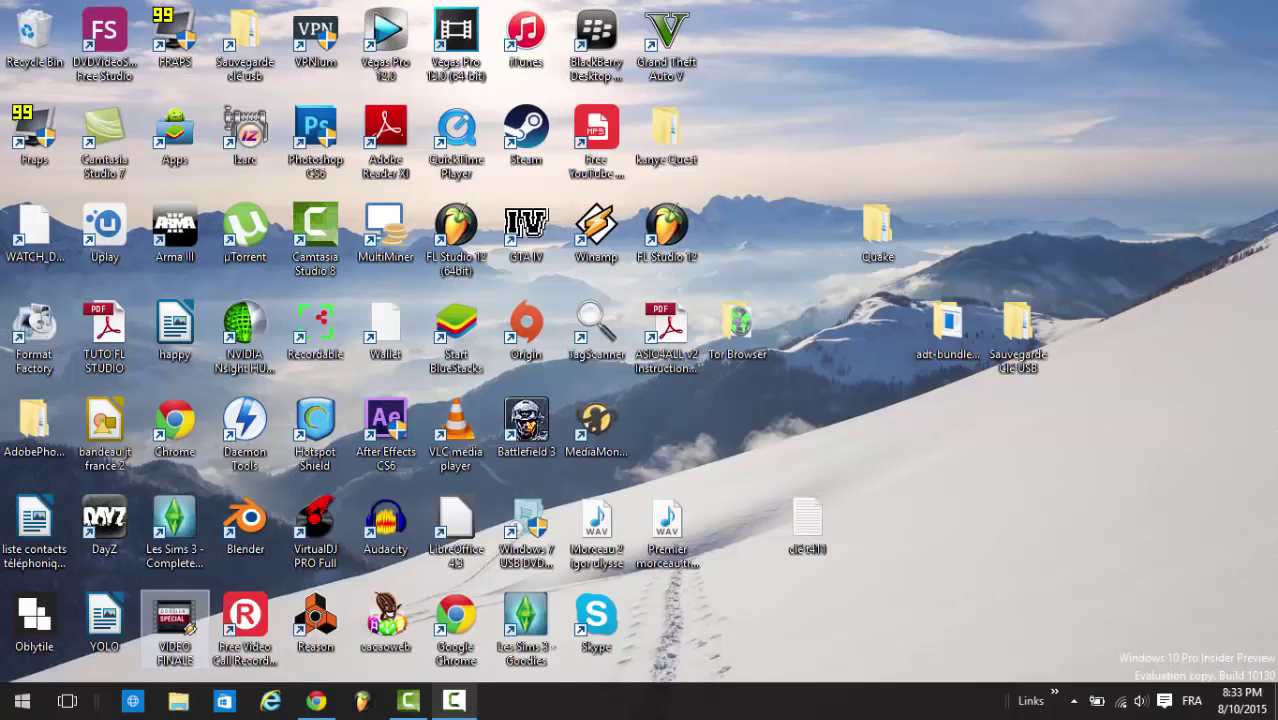
# View the Recovery options under Update & security in Settings, and close the window
pyautogui.click(22, 700)
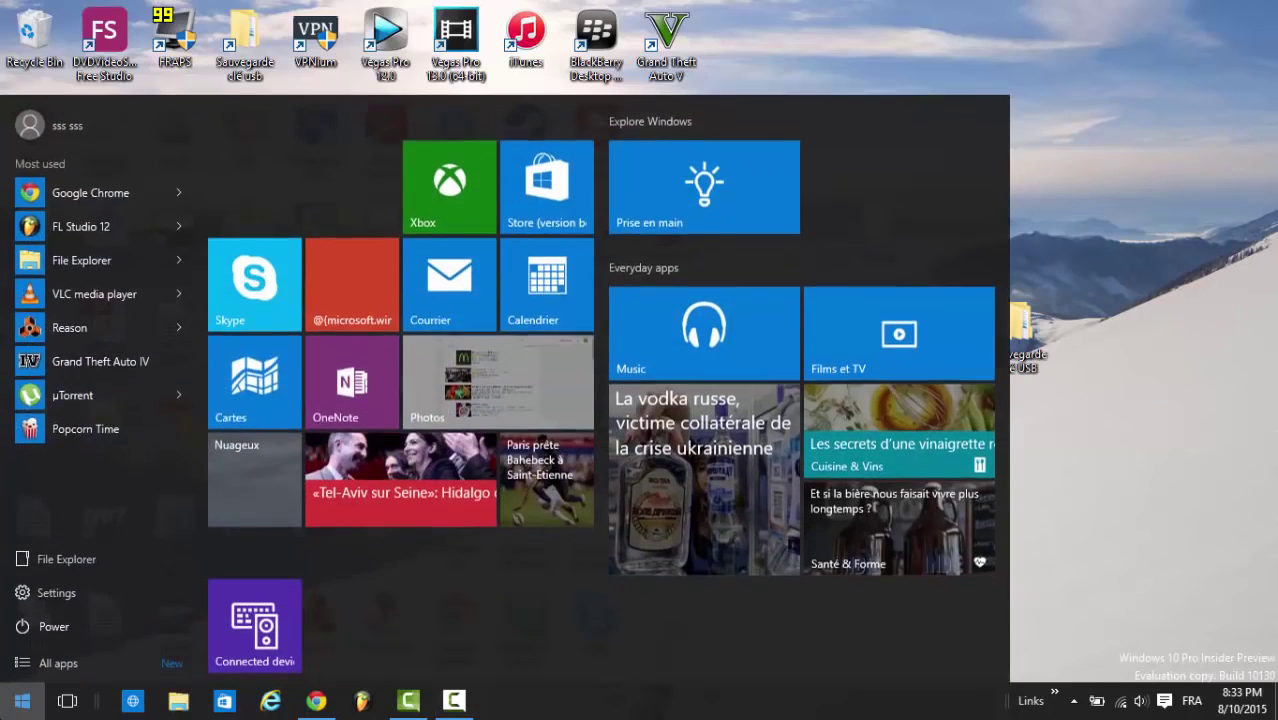
pyautogui.click(22, 700)
pyautogui.click(22, 700)
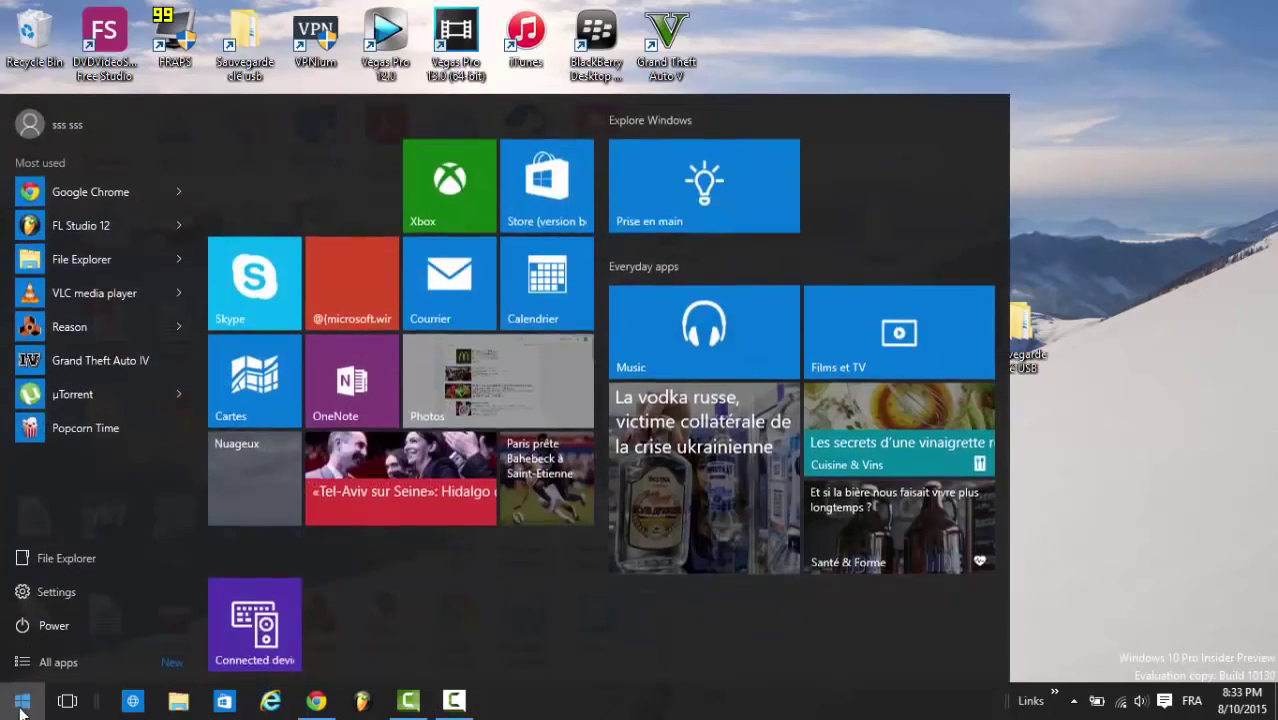
pyautogui.click(66, 593)
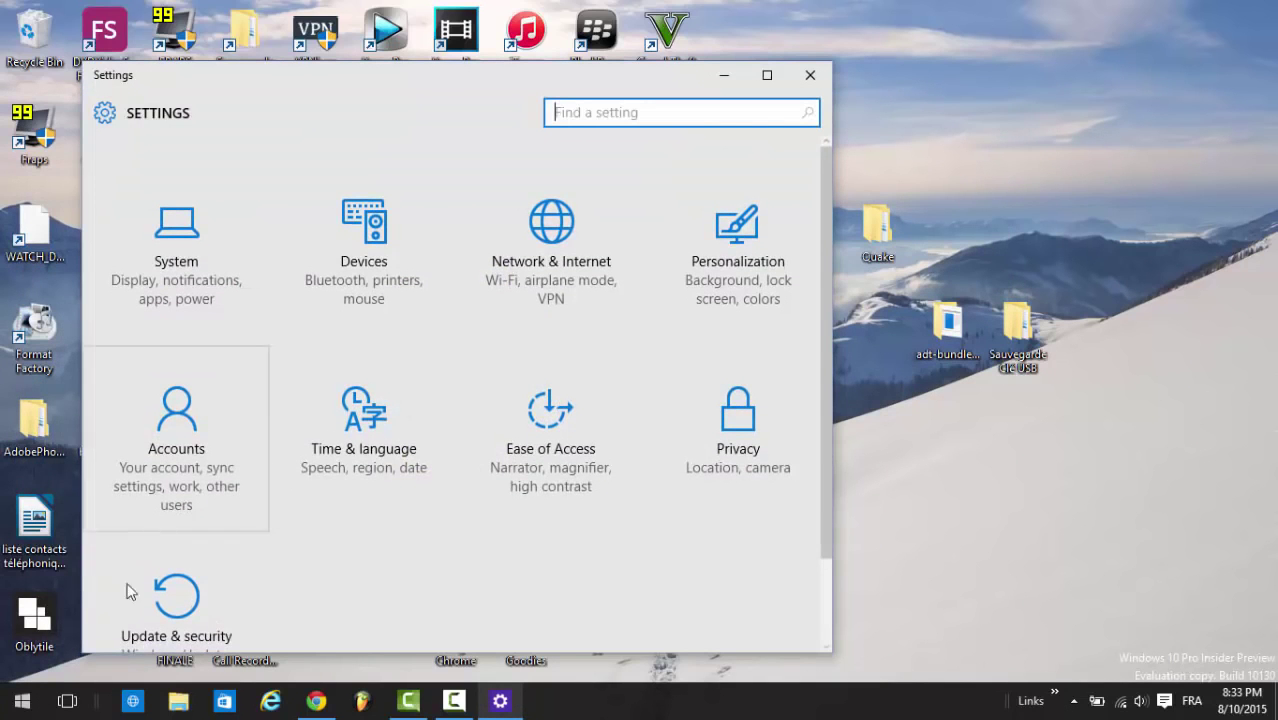
pyautogui.scroll(-2, 713, 522)
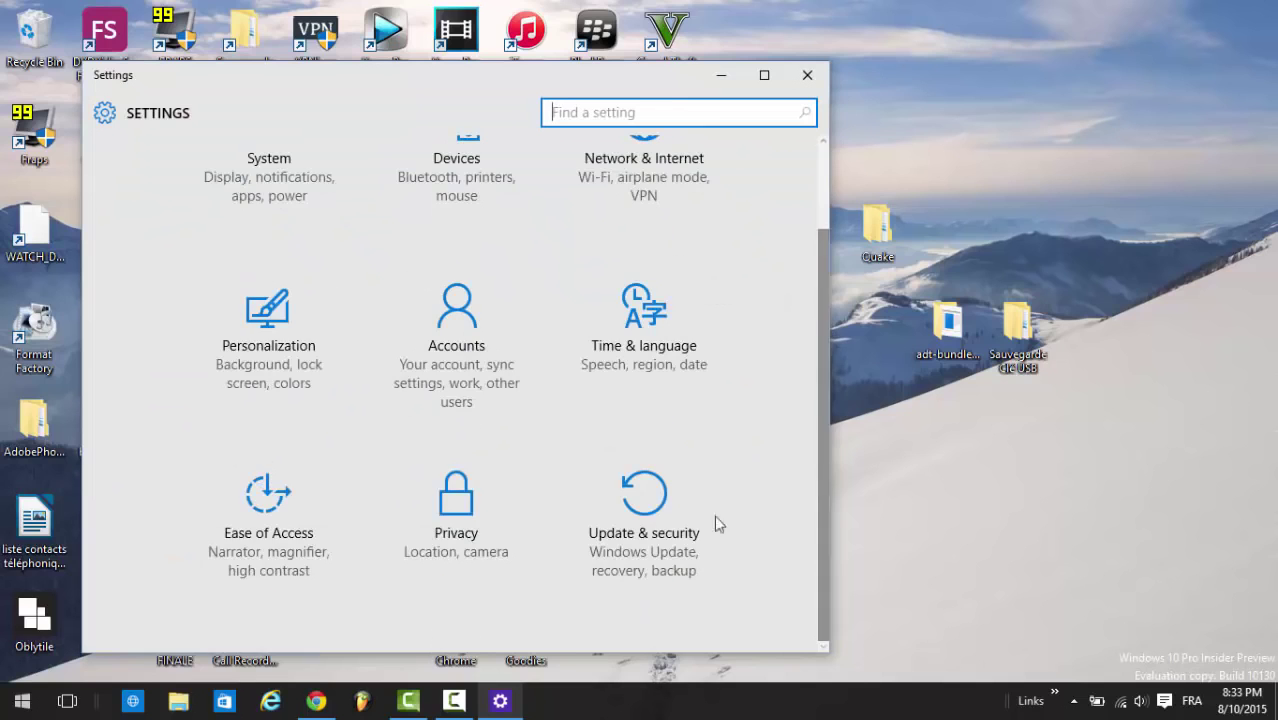
pyautogui.click(653, 491)
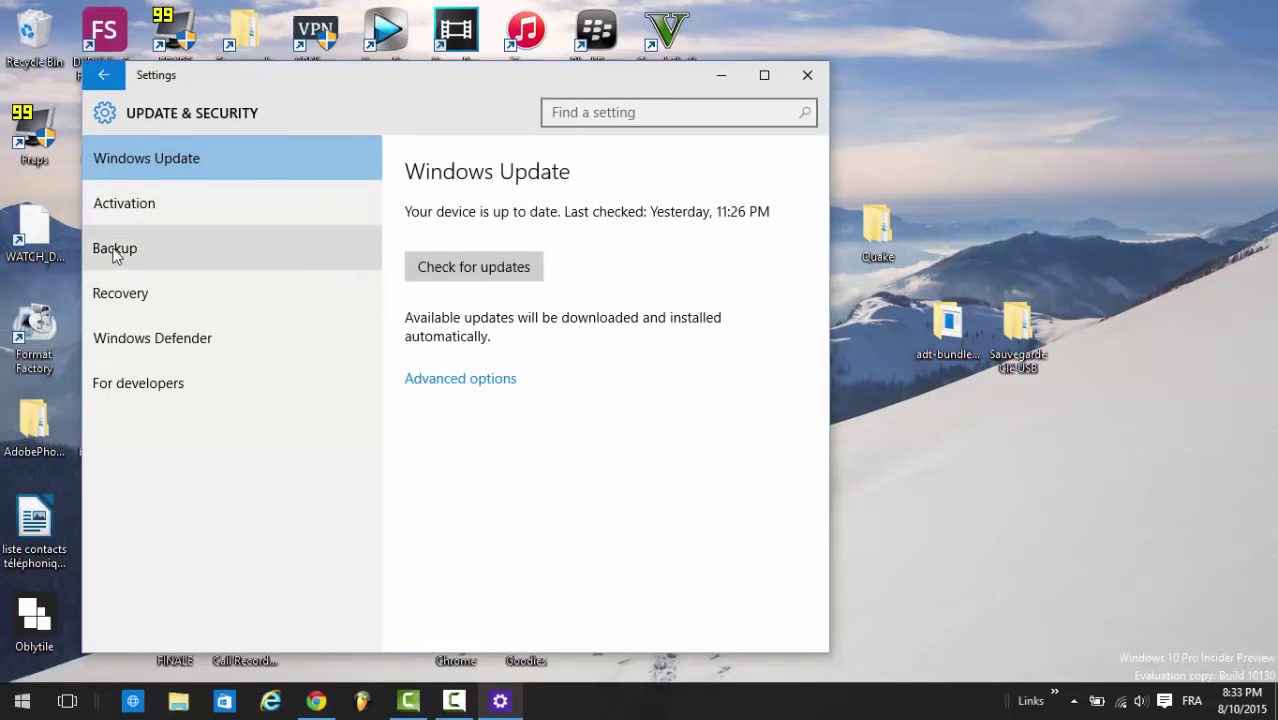
pyautogui.click(164, 294)
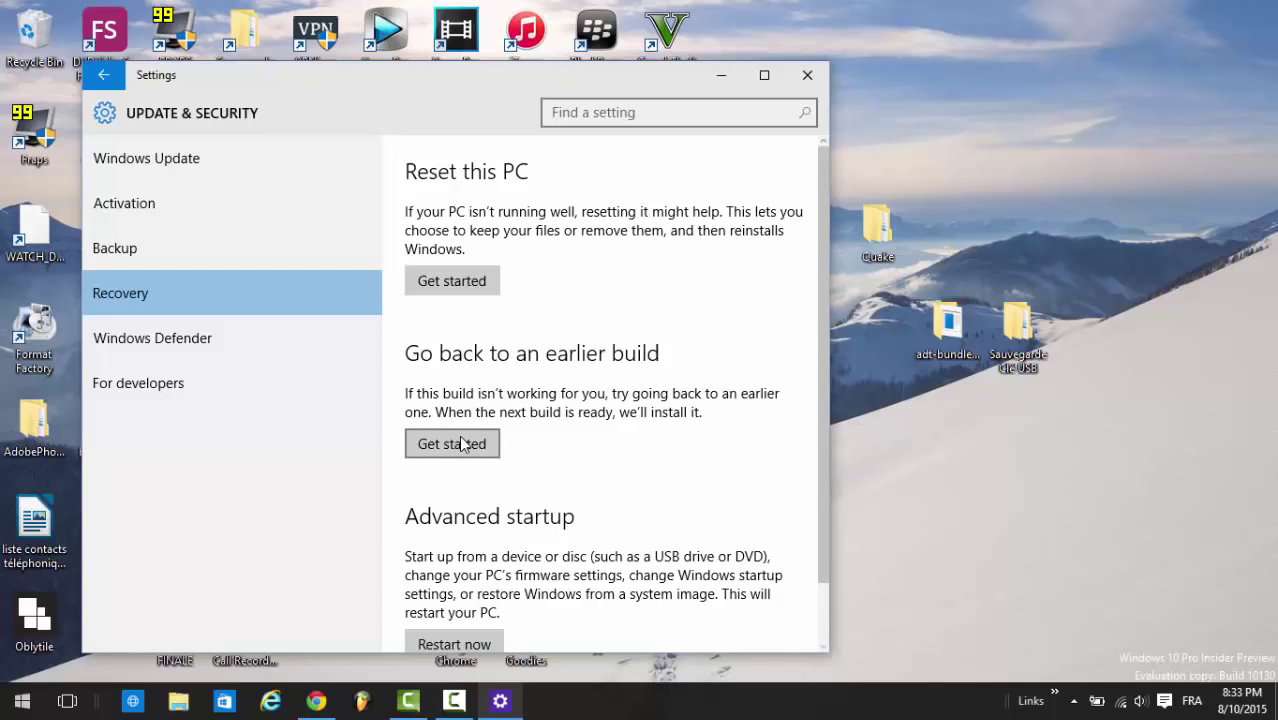
pyautogui.click(808, 77)
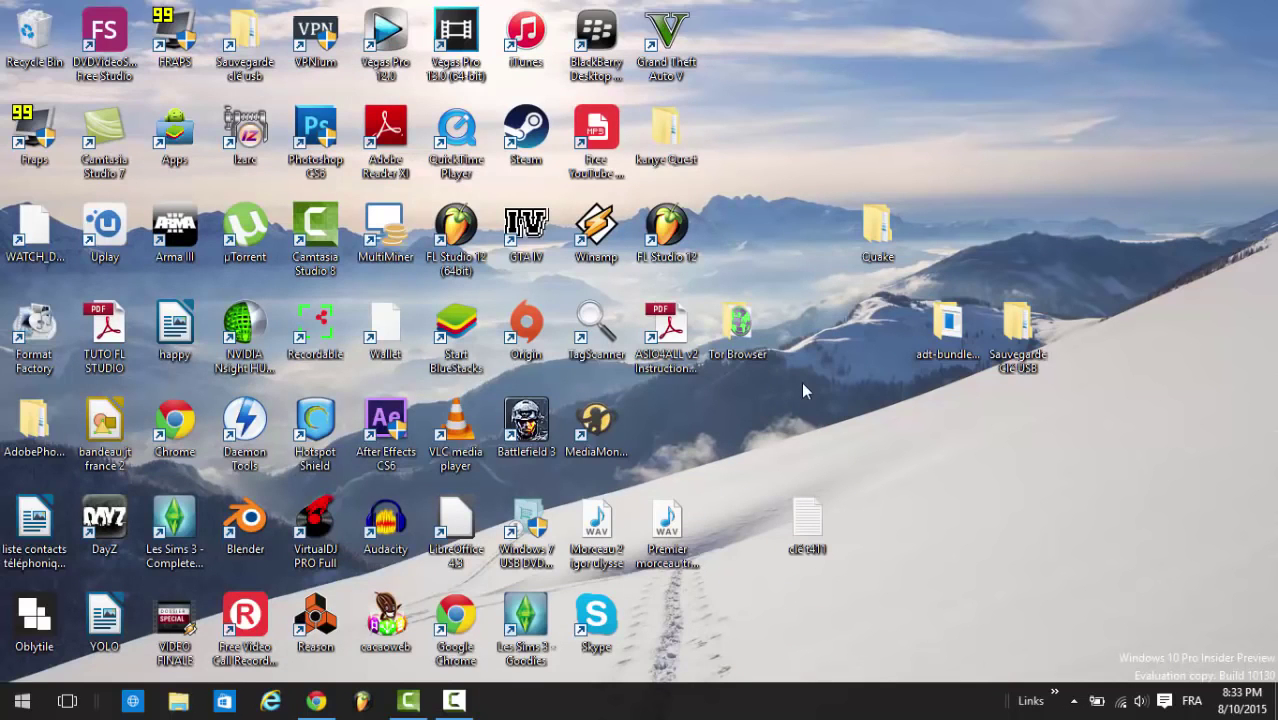
# Narrow the Start menu to a single column of tile groups and close it
pyautogui.moveTo(826, 410); pyautogui.dragTo(804, 98)
pyautogui.click(12, 710)
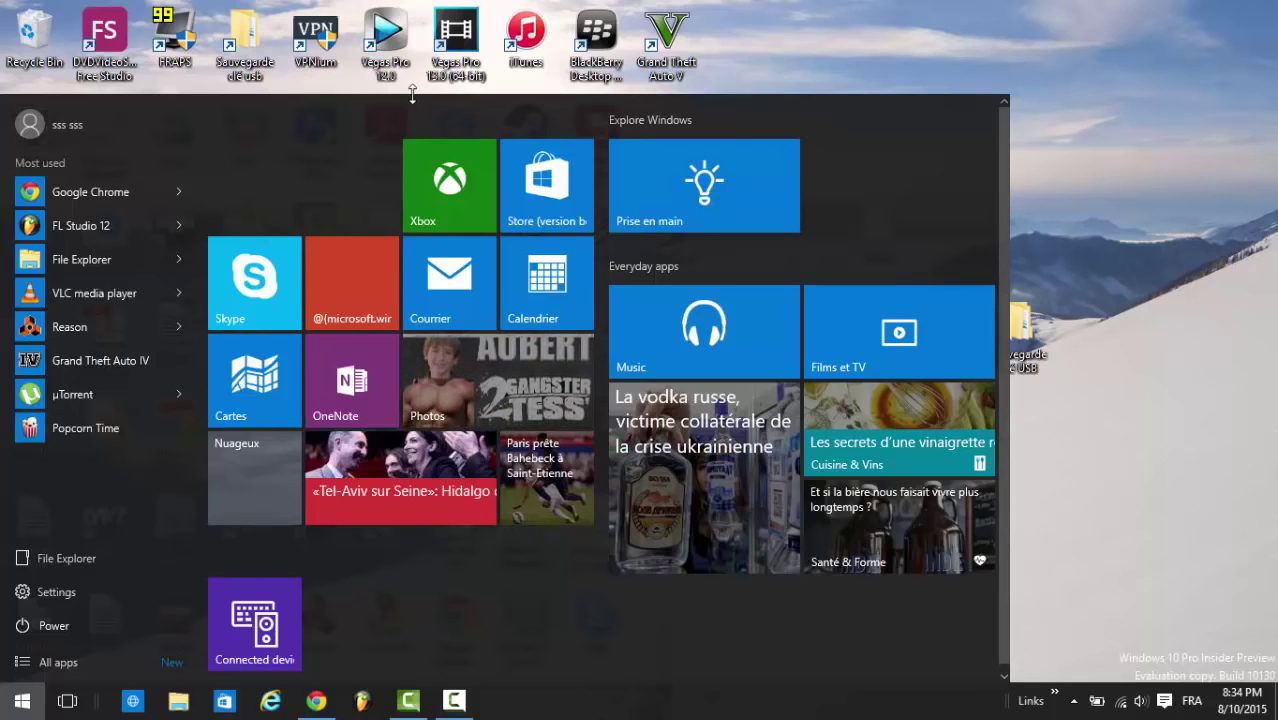
pyautogui.moveTo(412, 94); pyautogui.dragTo(376, 94)
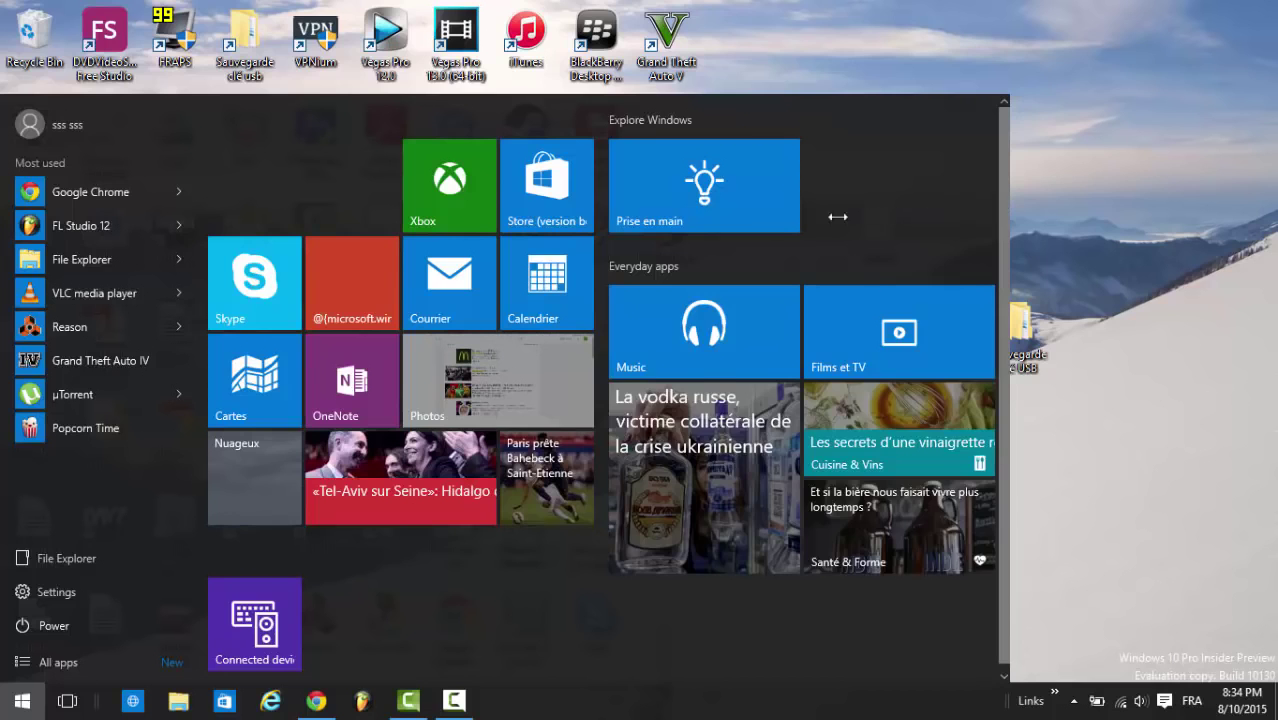
pyautogui.moveTo(837, 216); pyautogui.dragTo(752, 236)
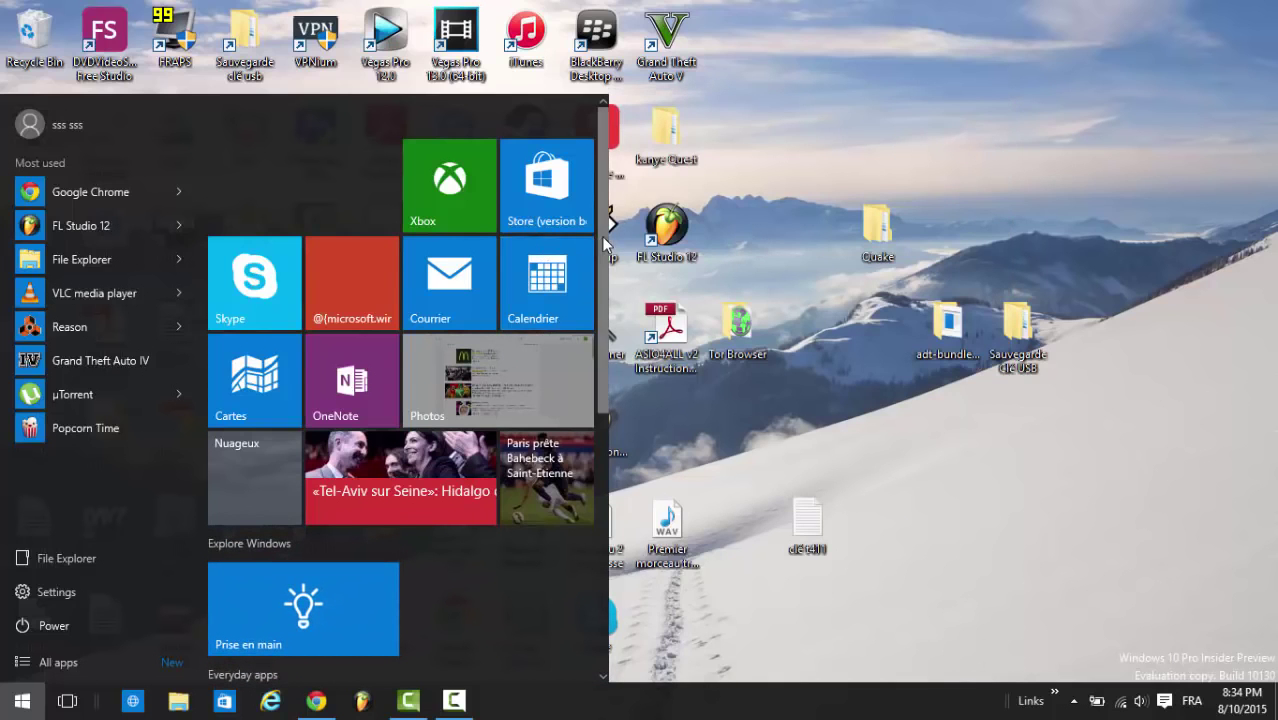
pyautogui.moveTo(605, 242); pyautogui.dragTo(684, 174)
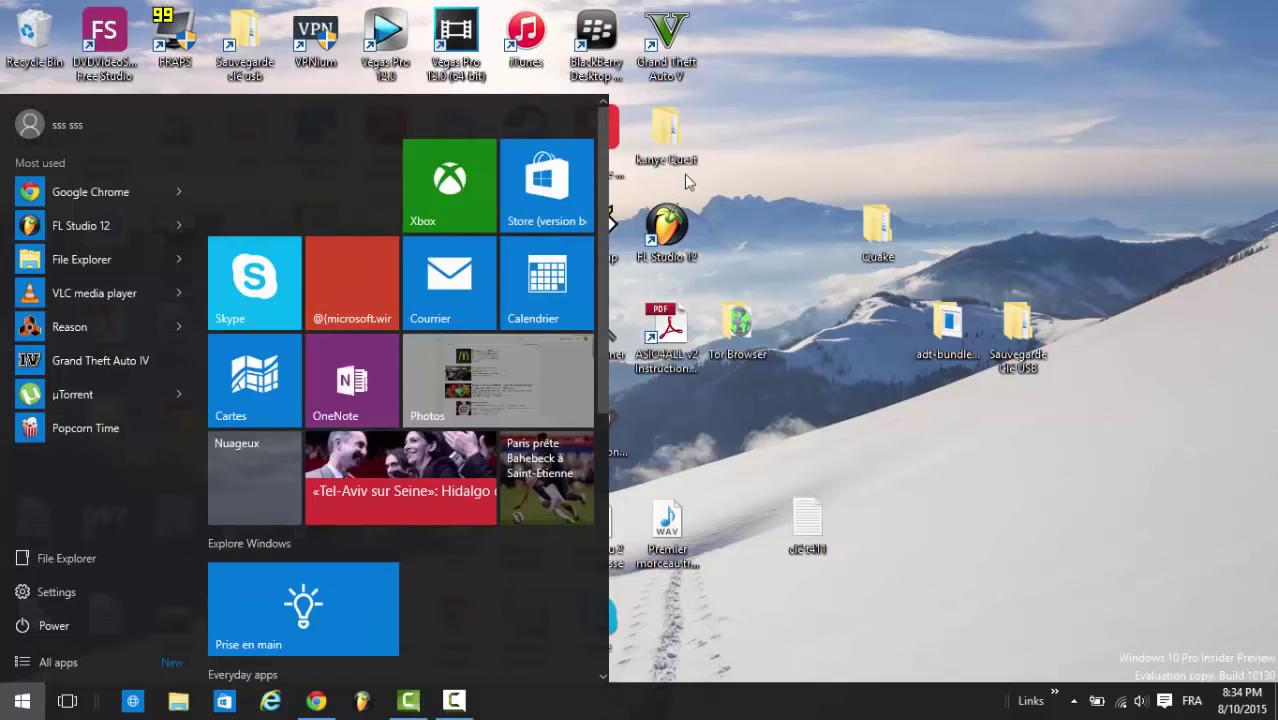
pyautogui.click(684, 174)
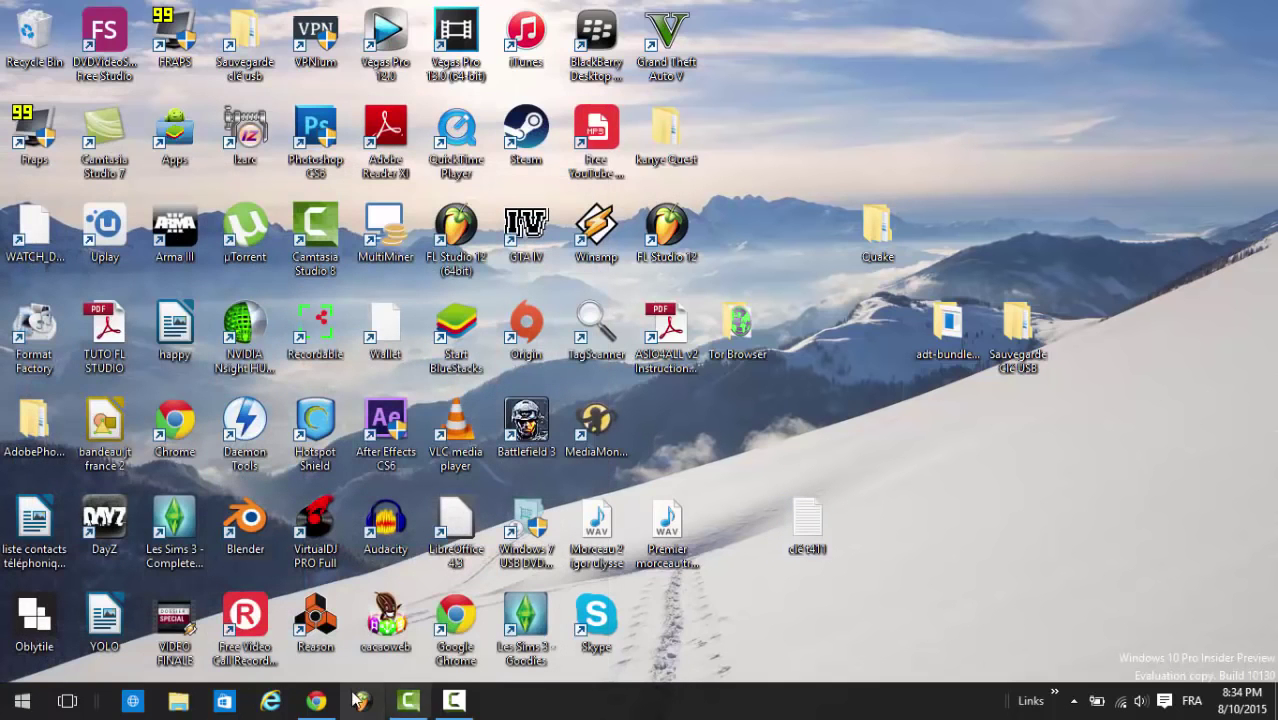
# Show the search box on the taskbar and try opening and closing its search pane
pyautogui.rightClick(595, 716)
pyautogui.moveTo(779, 493)
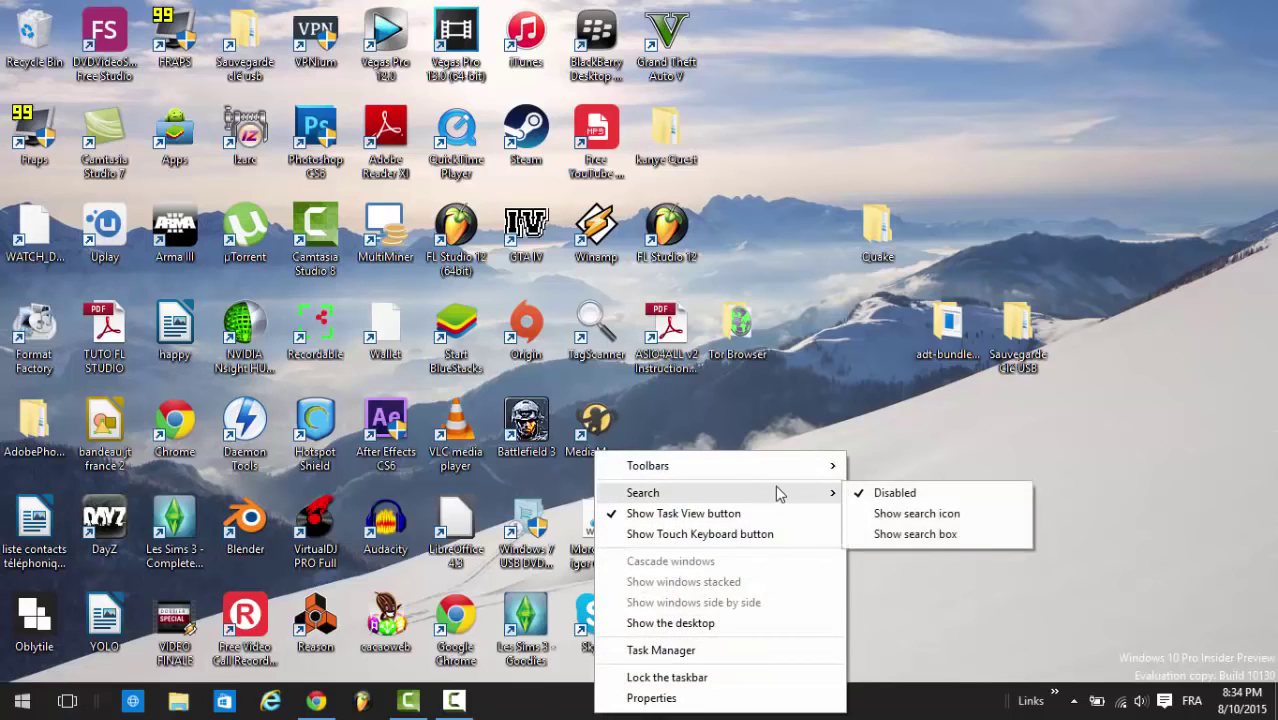
pyautogui.click(910, 534)
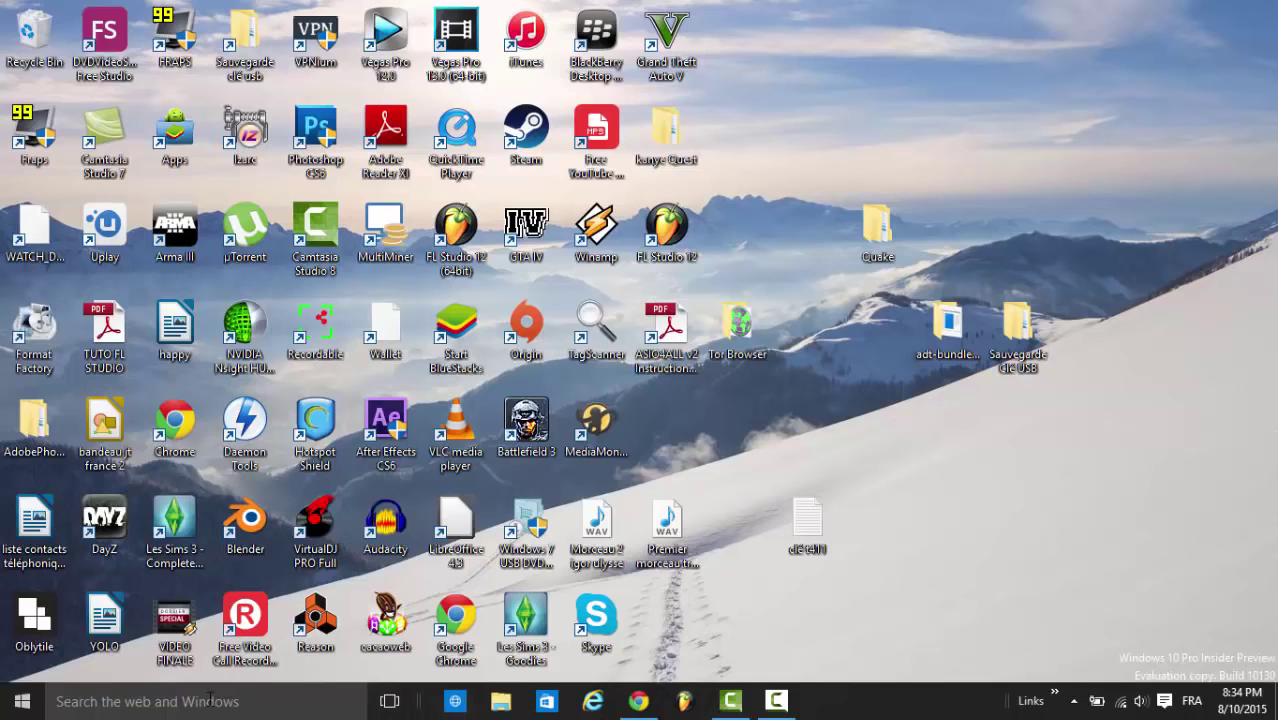
pyautogui.click(210, 698)
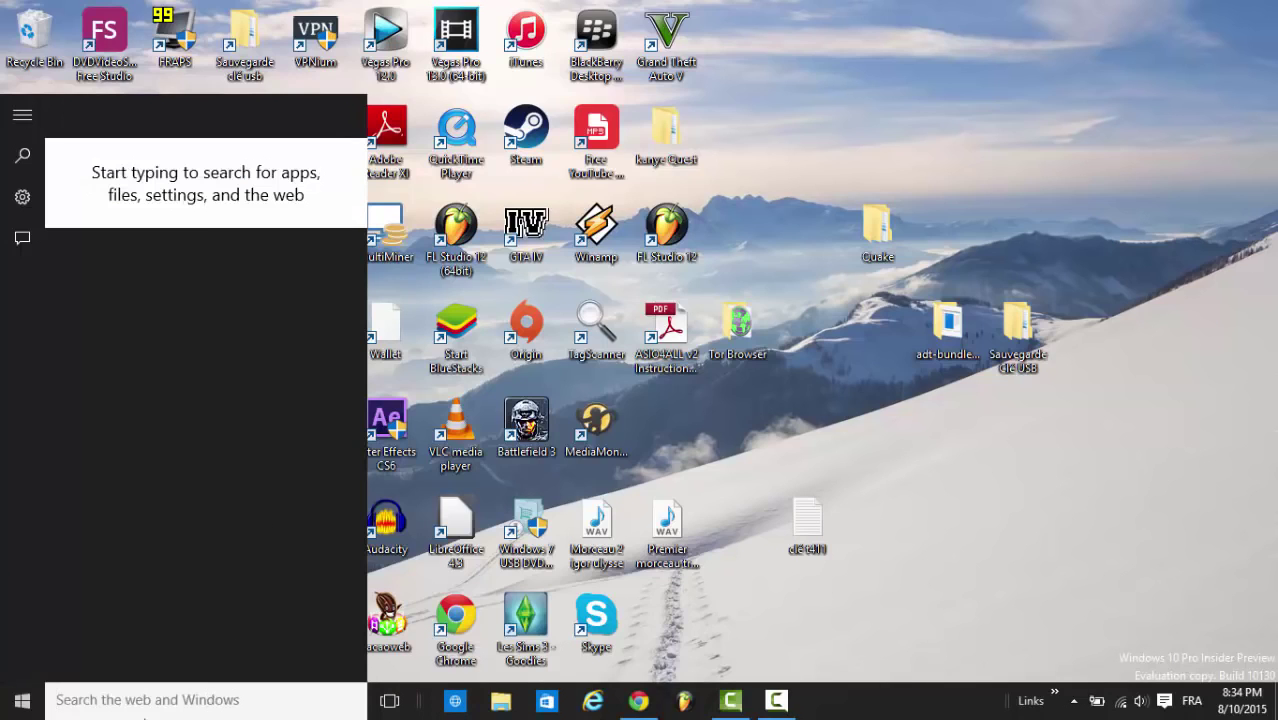
pyautogui.click(989, 500)
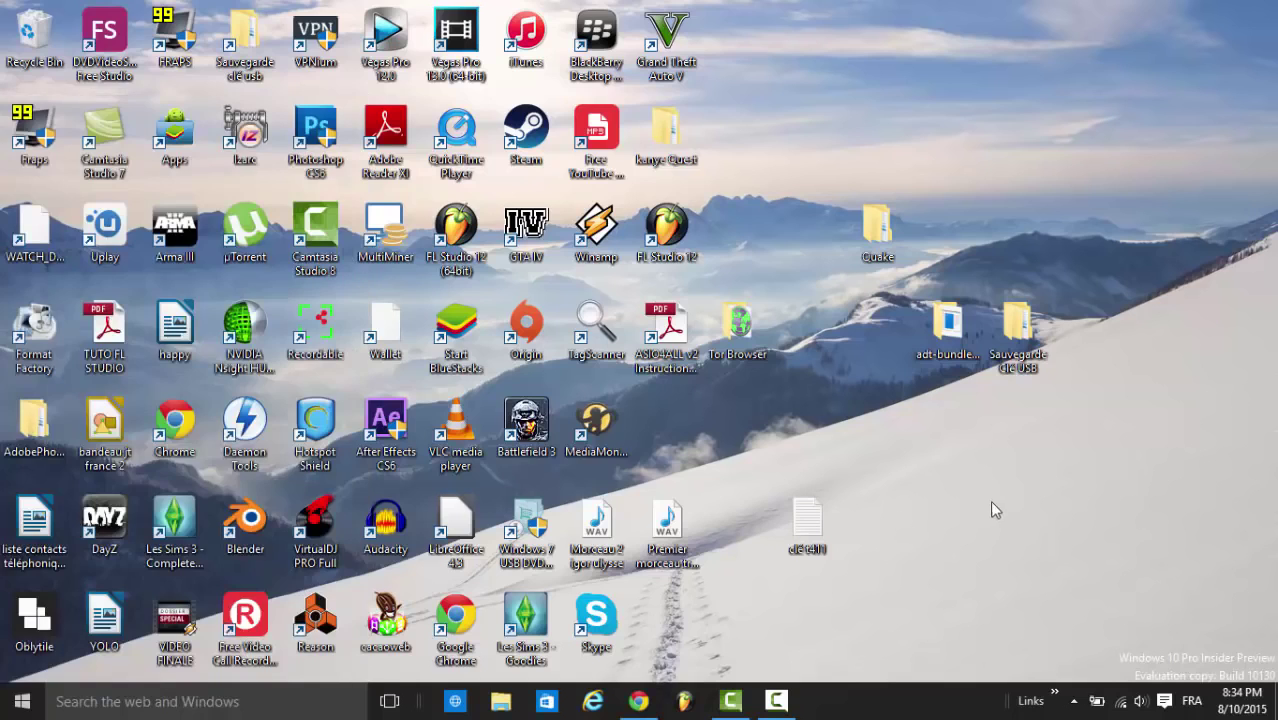
pyautogui.click(172, 704)
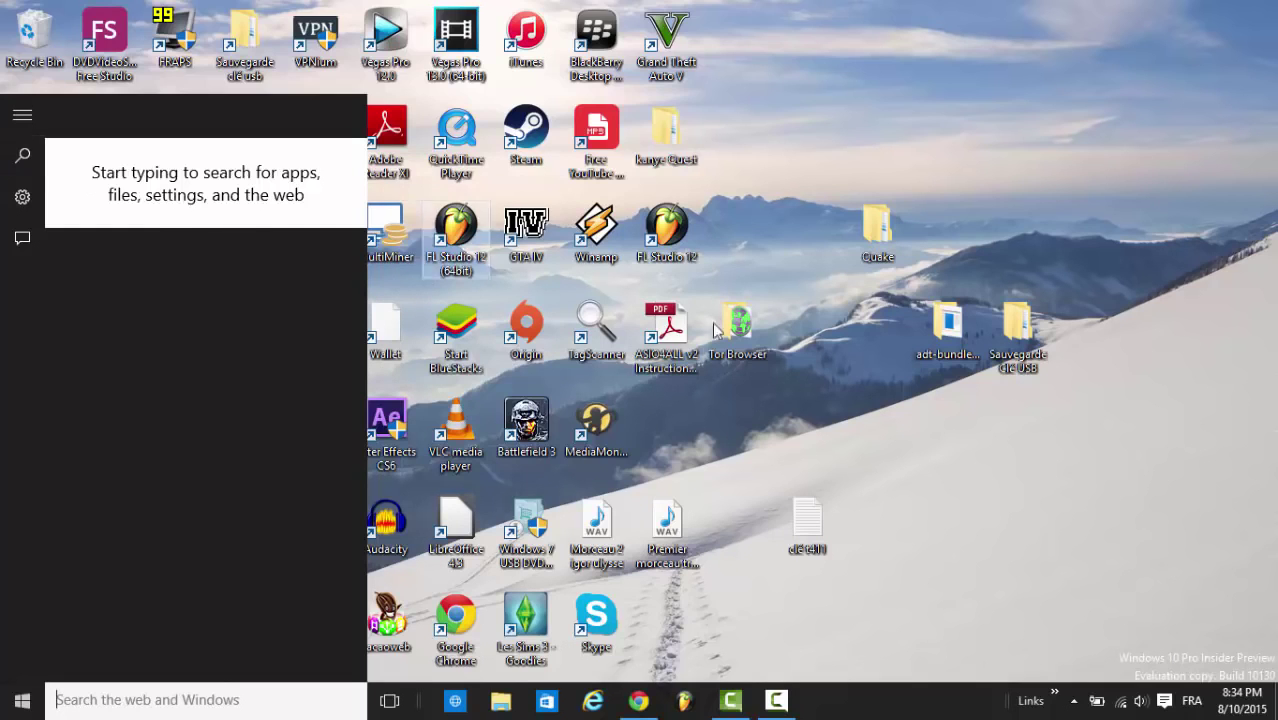
pyautogui.click(957, 449)
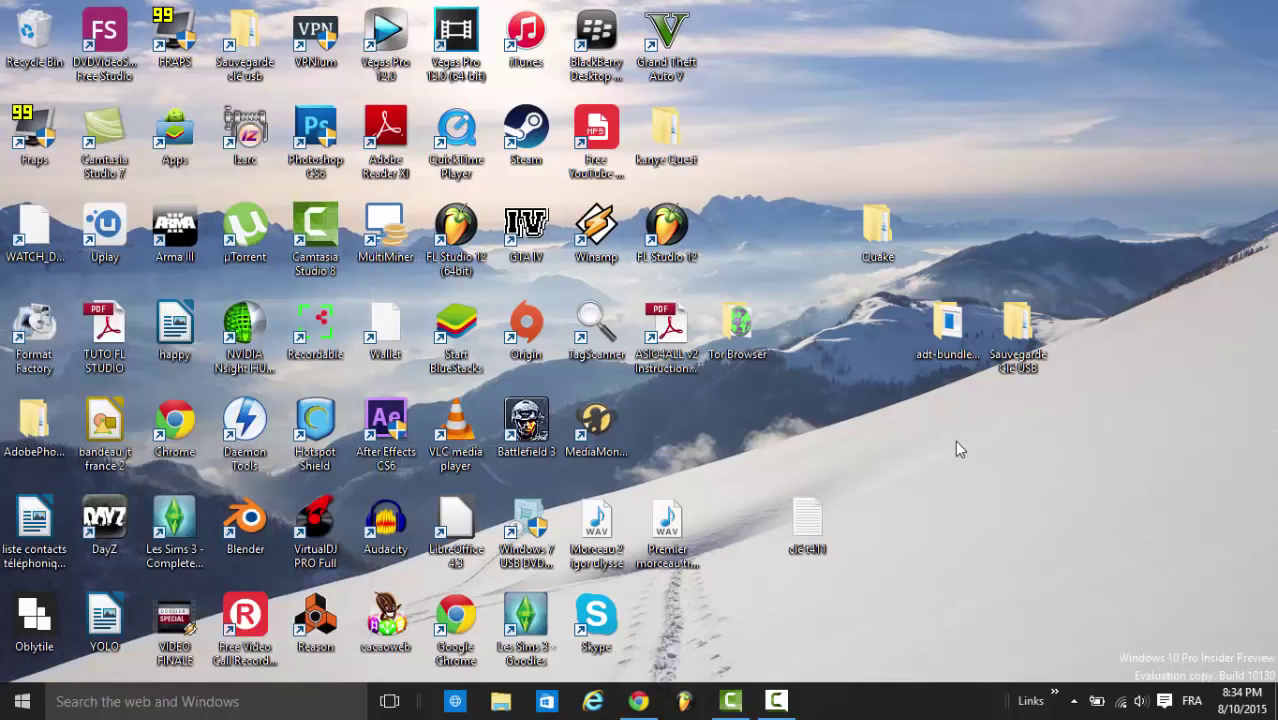
# Switch the taskbar search to the search icon
pyautogui.rightClick(852, 714)
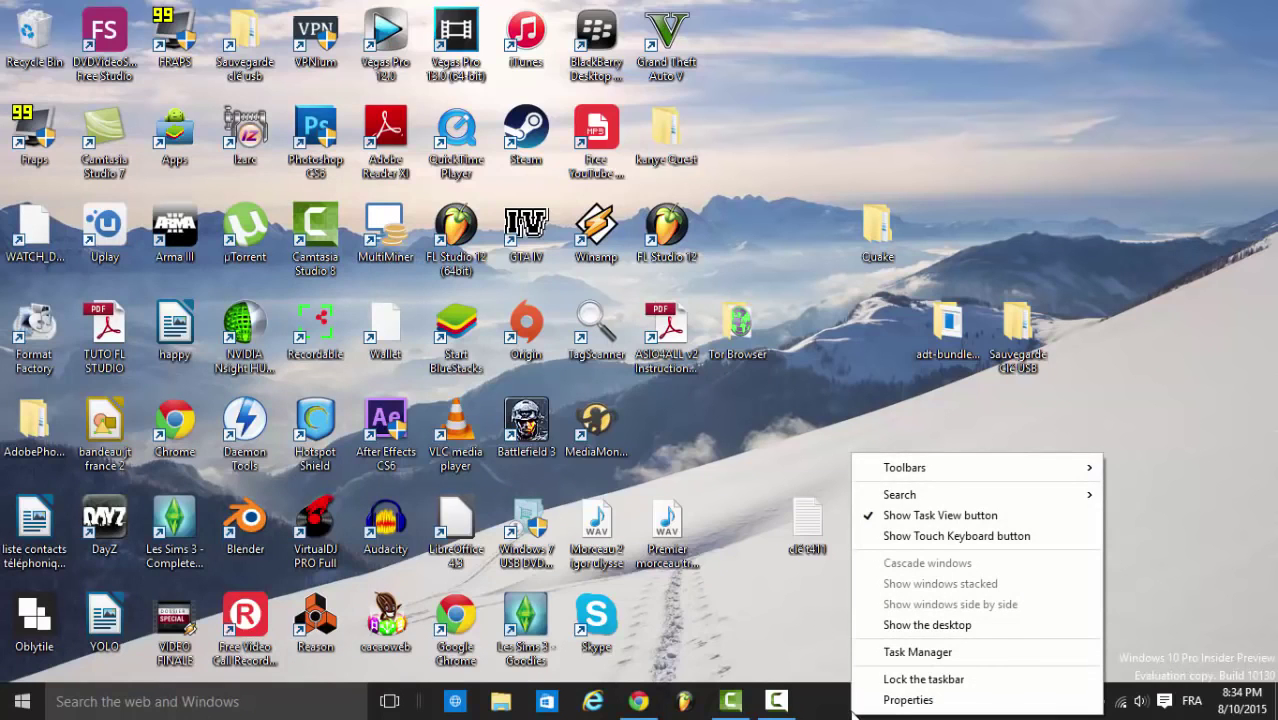
pyautogui.moveTo(1044, 494)
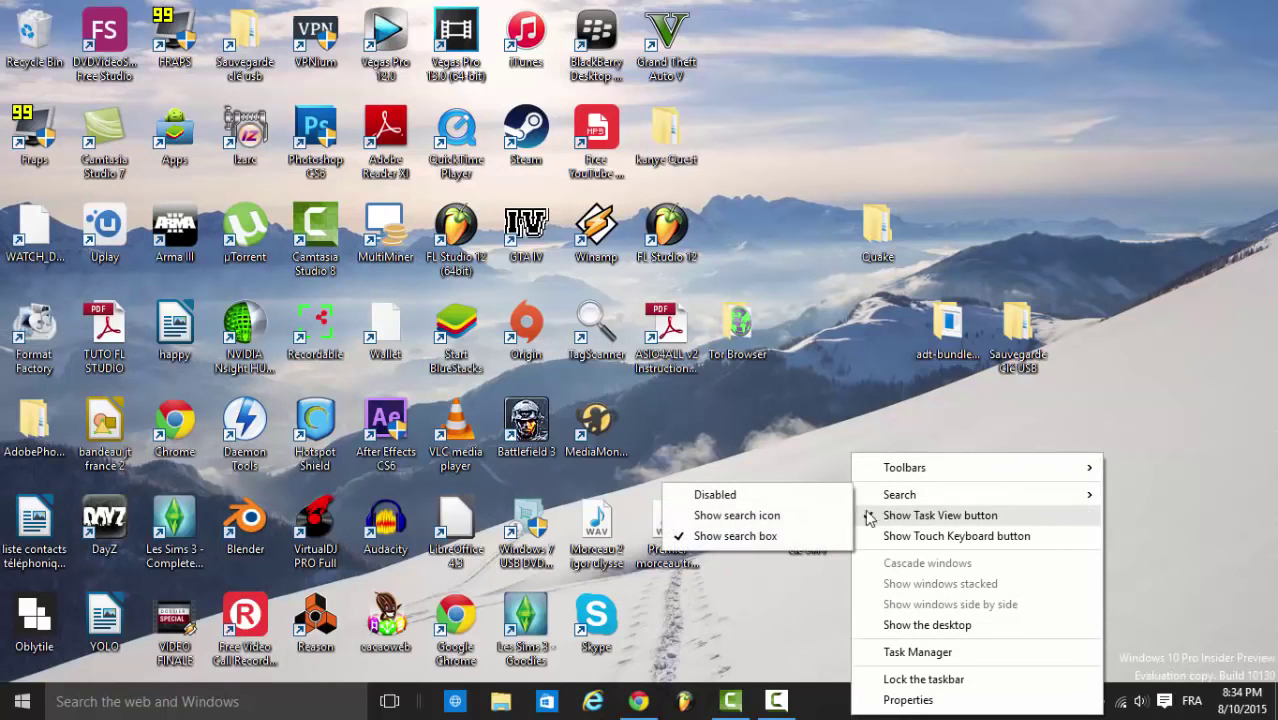
pyautogui.click(762, 516)
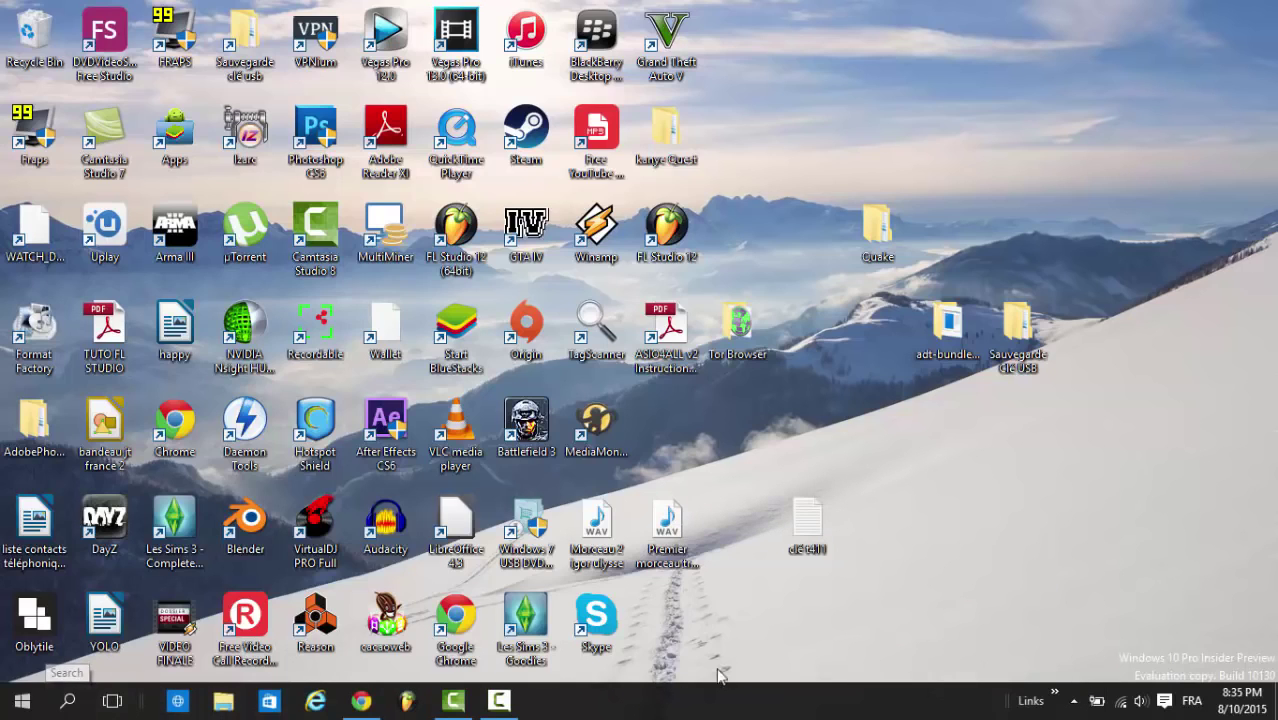
# Set the taskbar search to Disabled
pyautogui.rightClick(722, 699)
pyautogui.moveTo(800, 478)
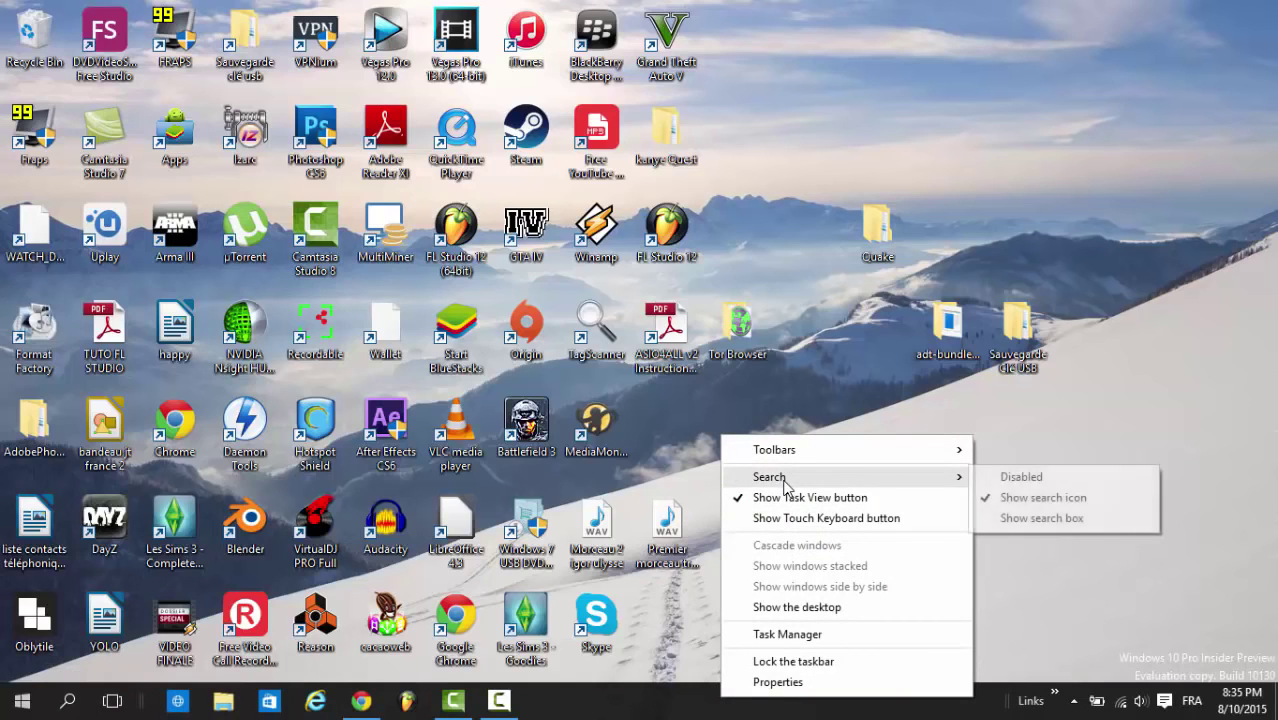
pyautogui.click(1021, 478)
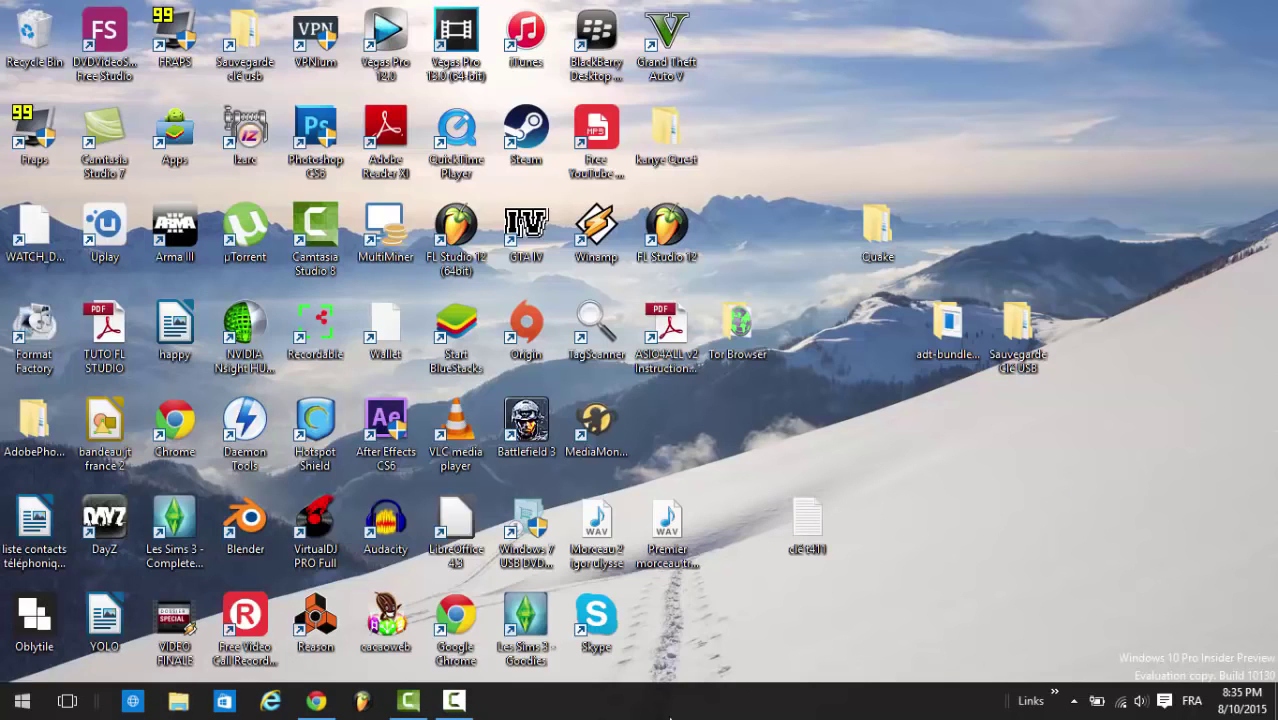
# Create a second virtual desktop in Task View and return to Desktop 1
pyautogui.click(78, 705)
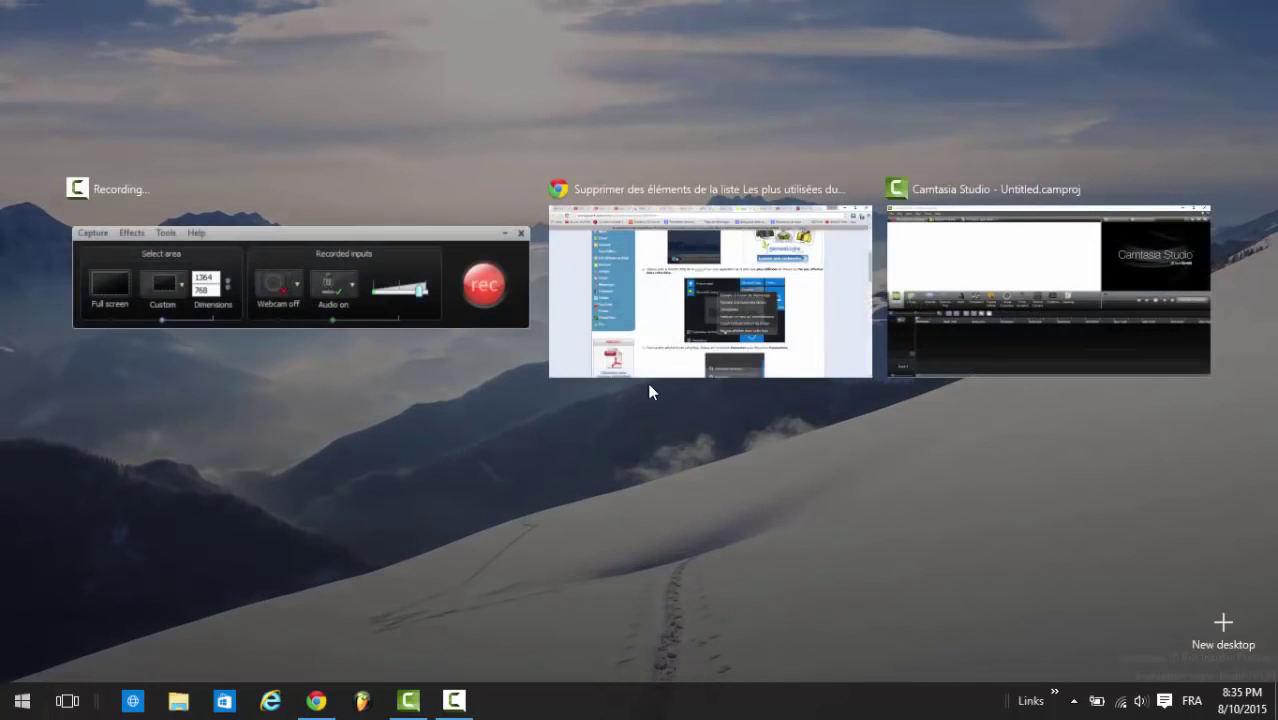
pyautogui.click(1229, 621)
pyautogui.click(583, 648)
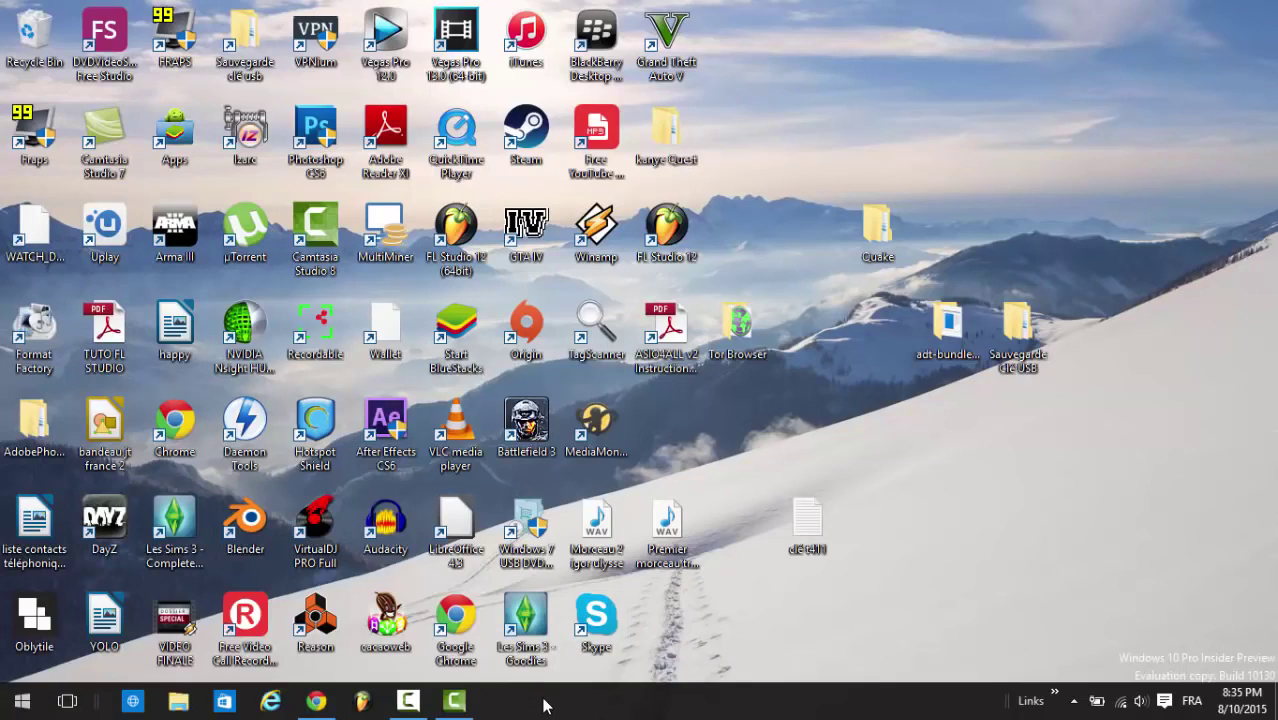
# Switch to Desktop 2, preview the windows of Desktop 1 in Task View, and return to Desktop 1
pyautogui.click(67, 701)
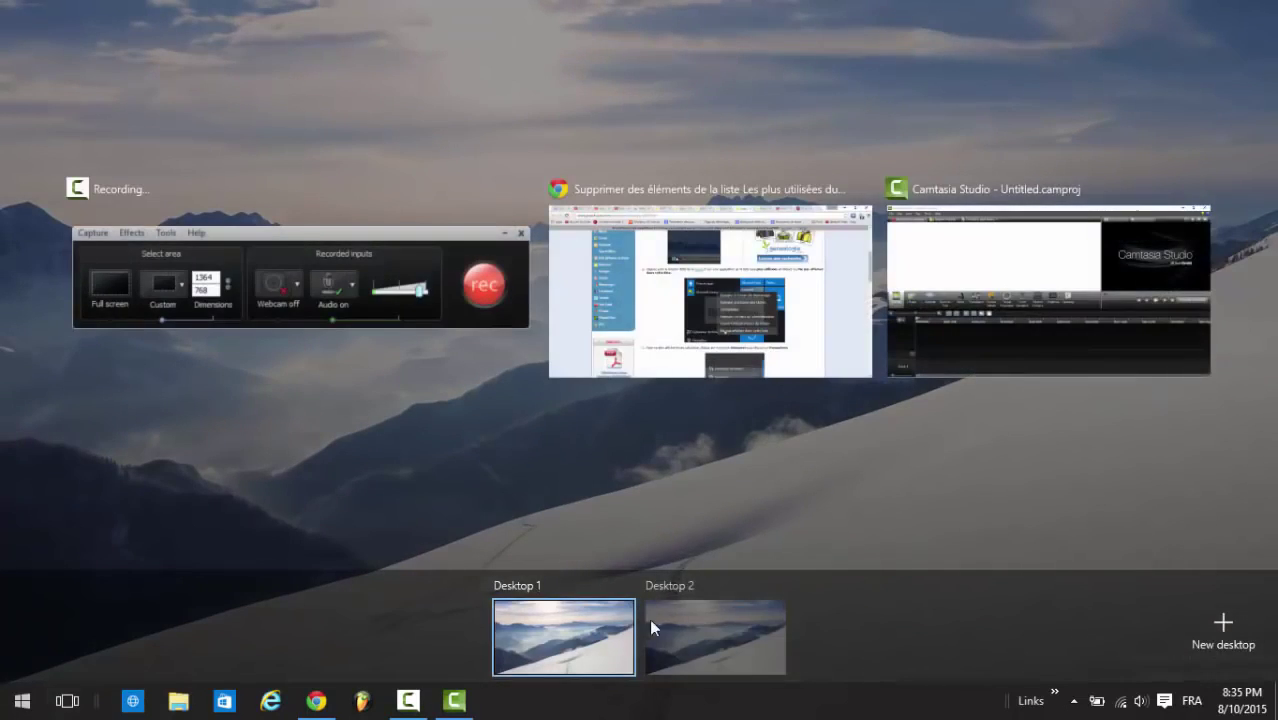
pyautogui.click(678, 636)
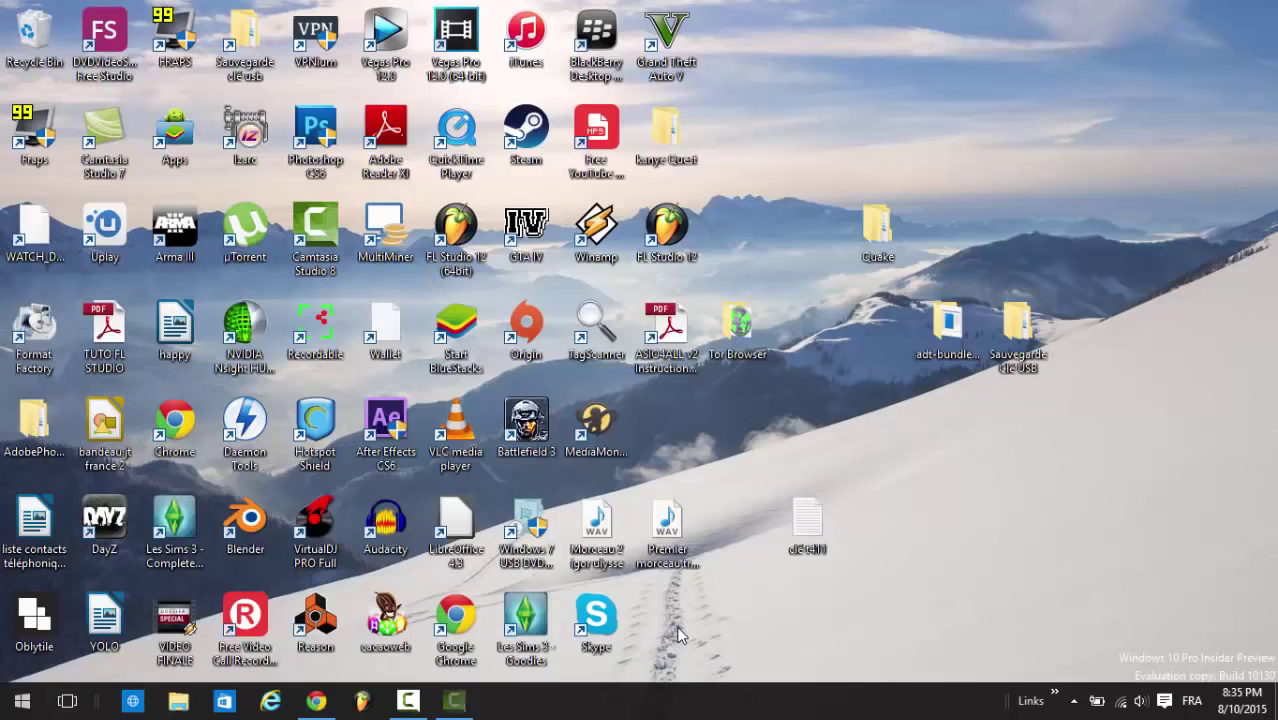
pyautogui.click(69, 701)
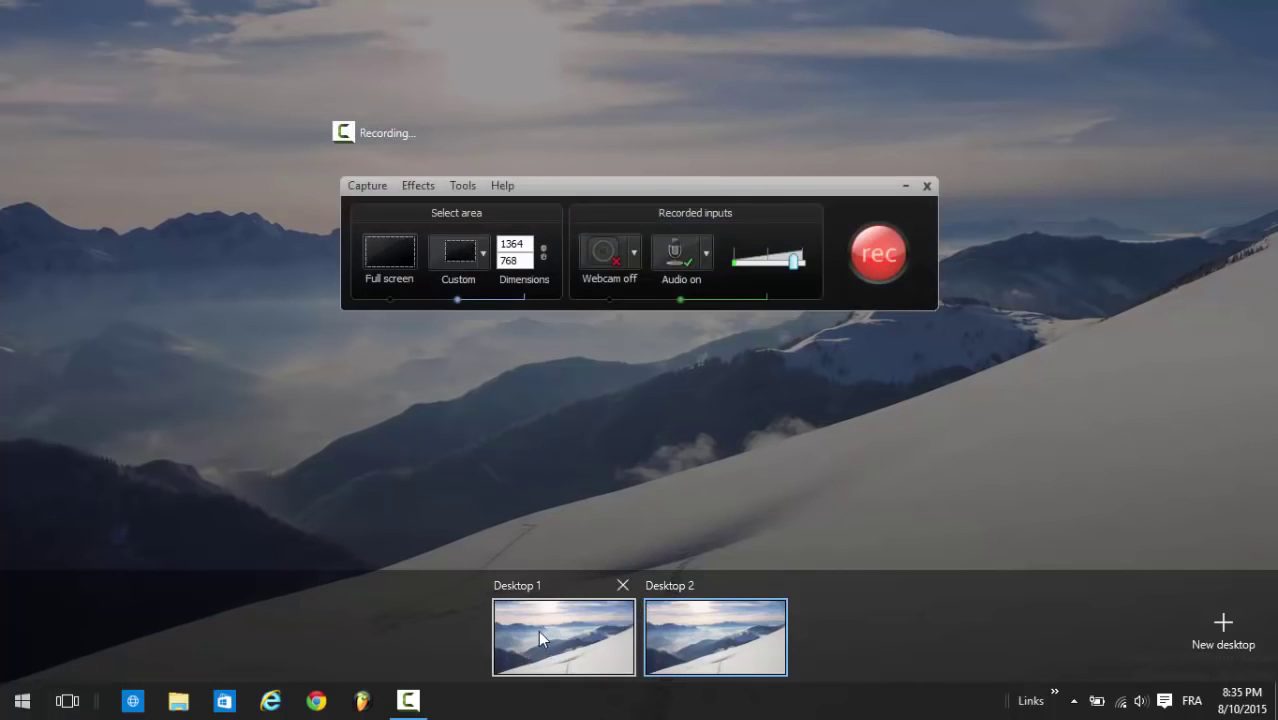
pyautogui.moveTo(550, 645)
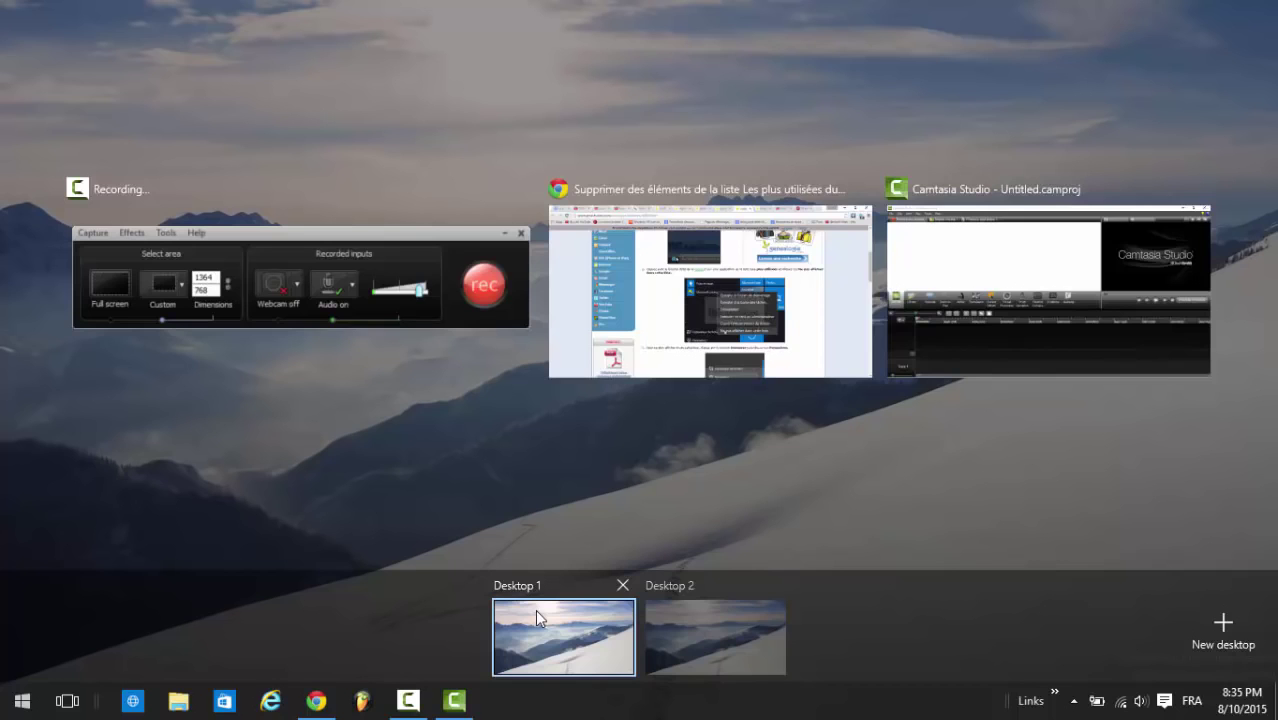
pyautogui.click(325, 485)
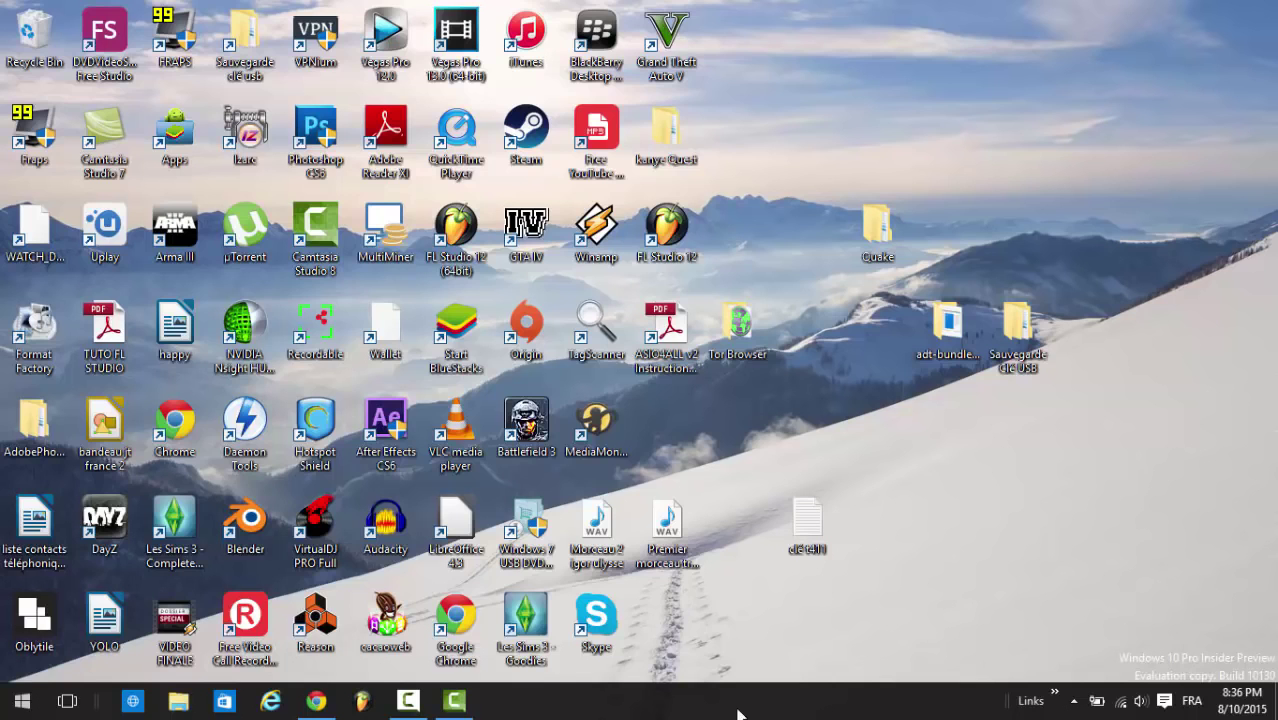
# Look through the Start menu tiles down to Connected devices and close the menu
pyautogui.click(22, 700)
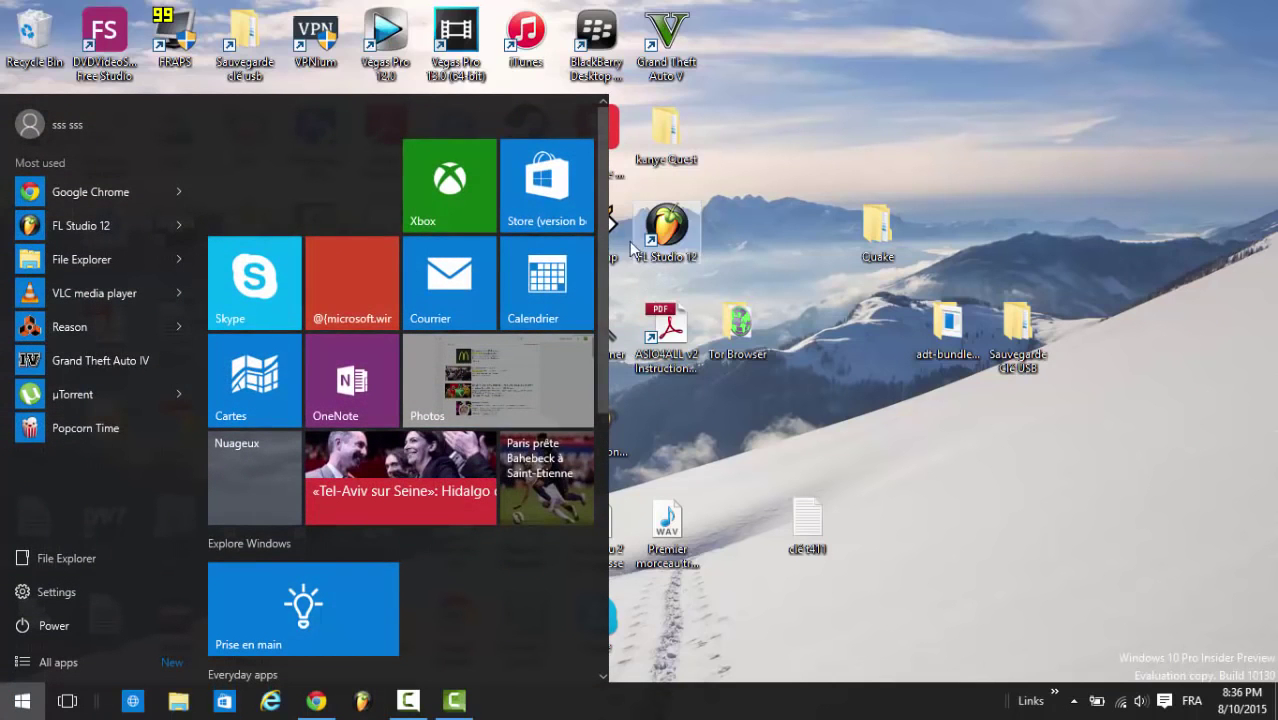
pyautogui.moveTo(604, 244); pyautogui.dragTo(619, 524)
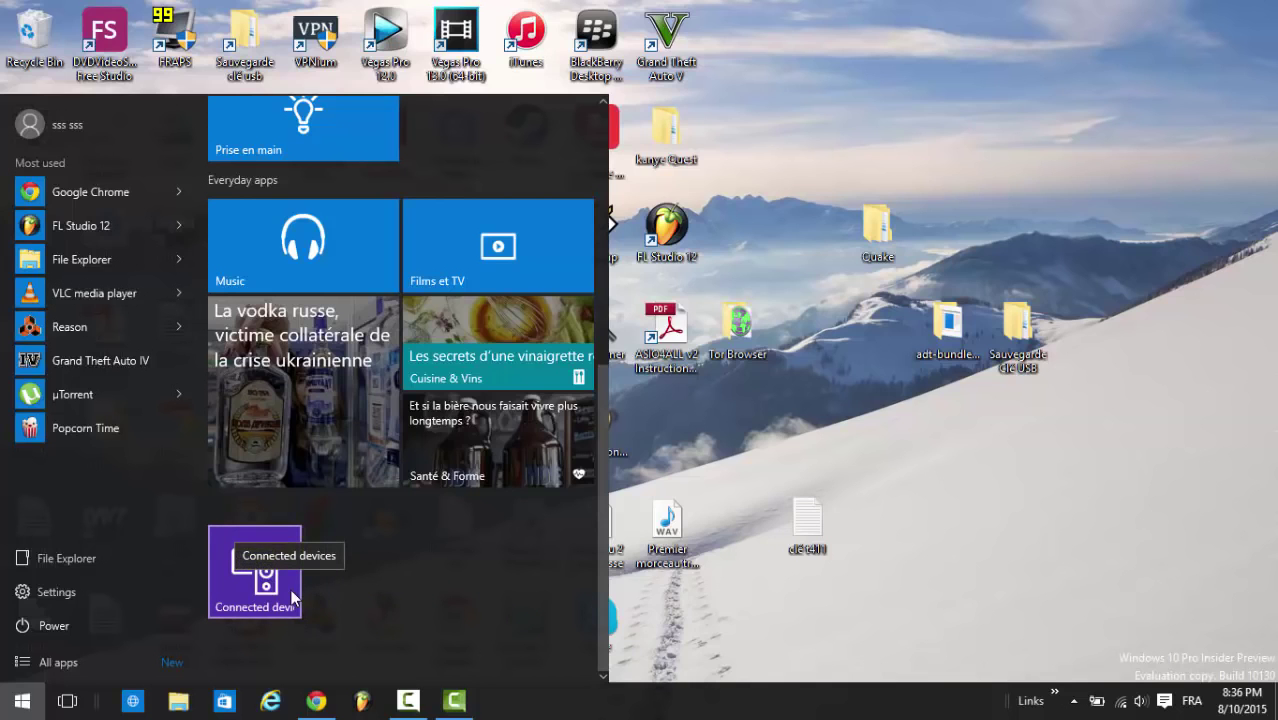
pyautogui.click(612, 516)
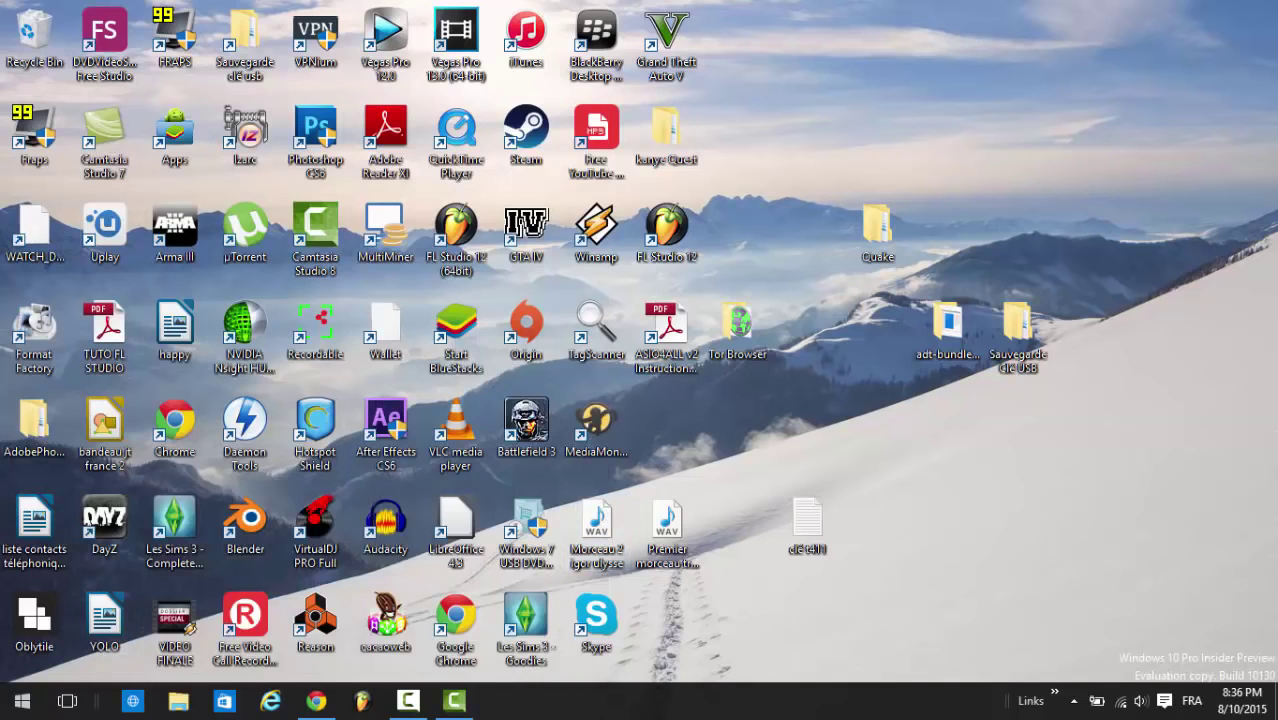
# Open the Connected devices page in the Devices settings and bring up its Start pinning option
pyautogui.click(22, 700)
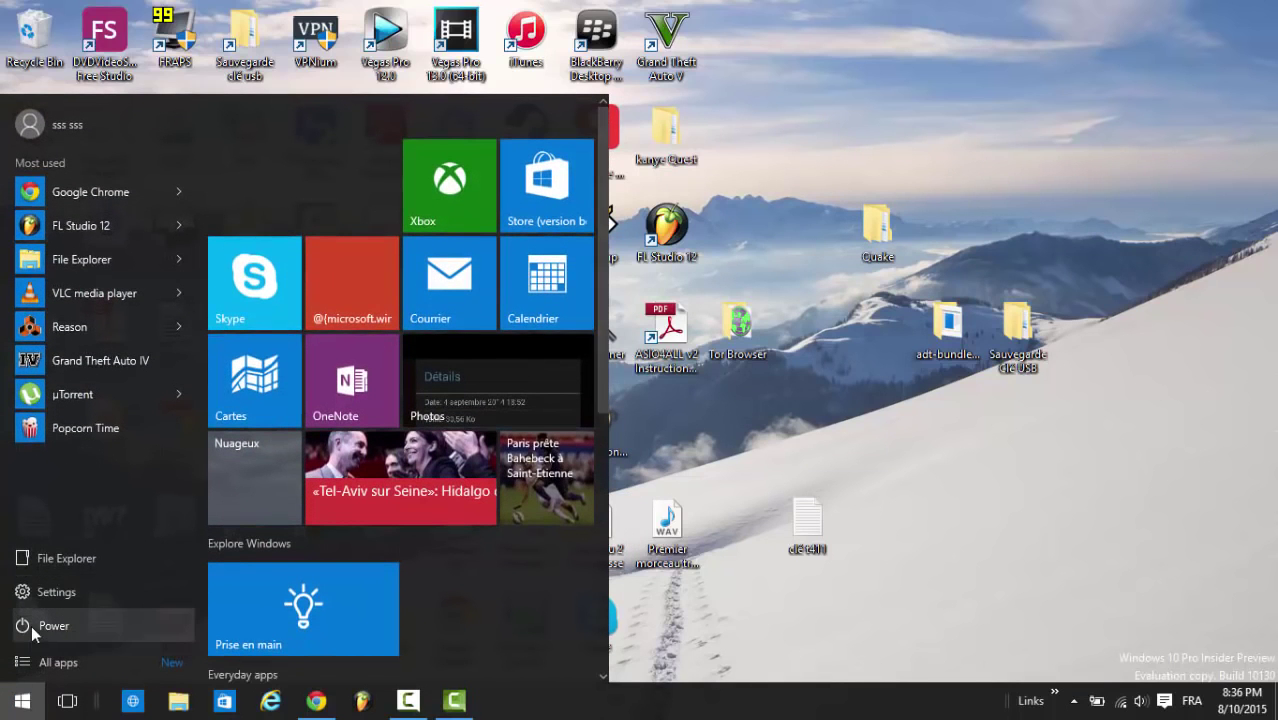
pyautogui.click(69, 599)
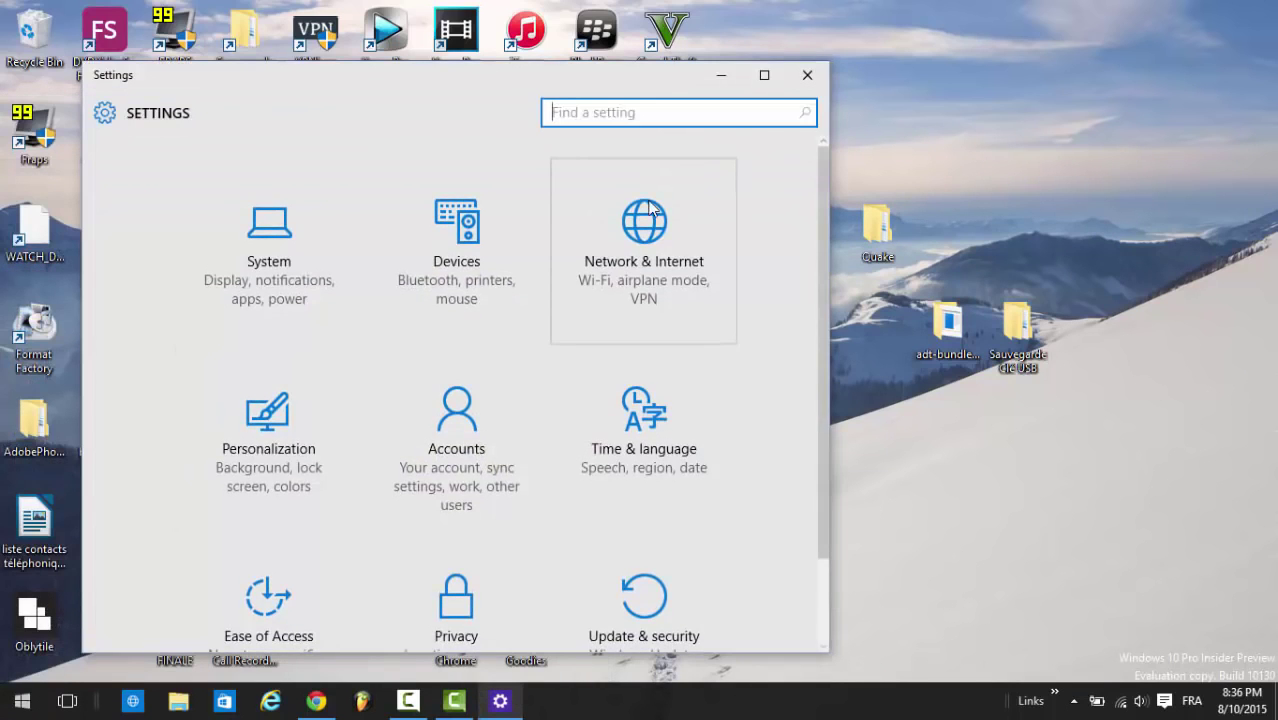
pyautogui.click(469, 248)
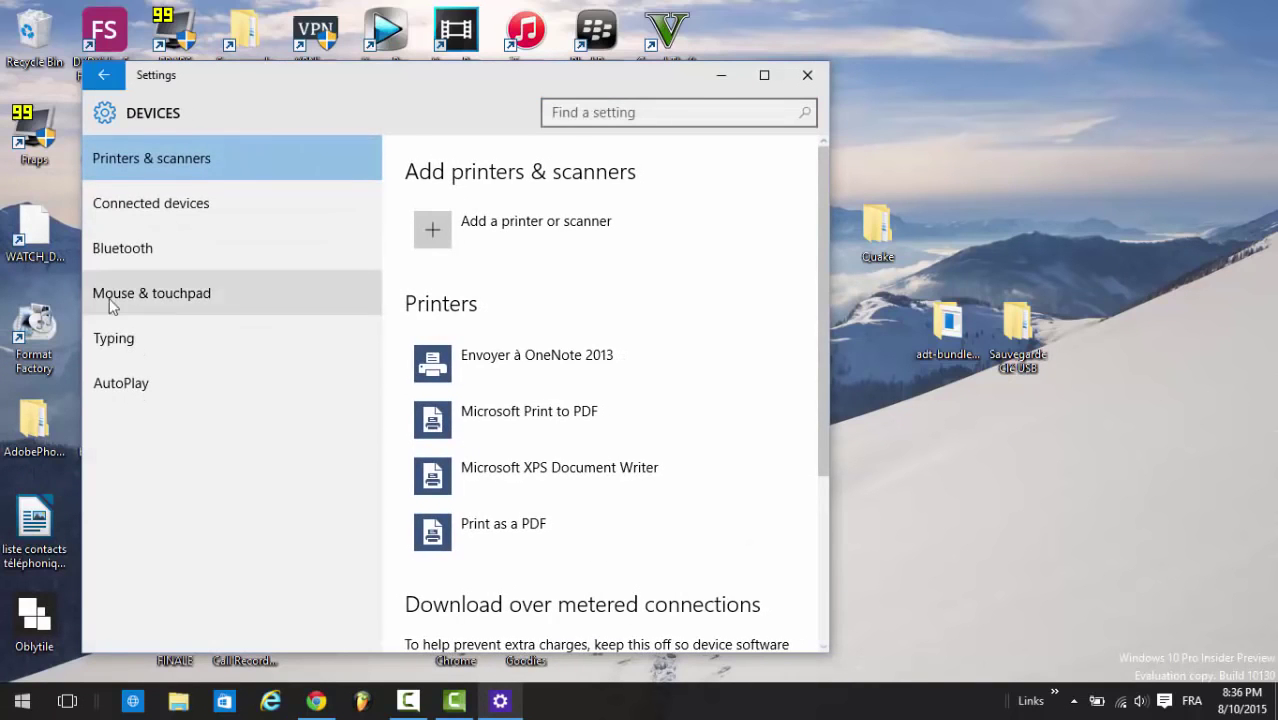
pyautogui.click(188, 206)
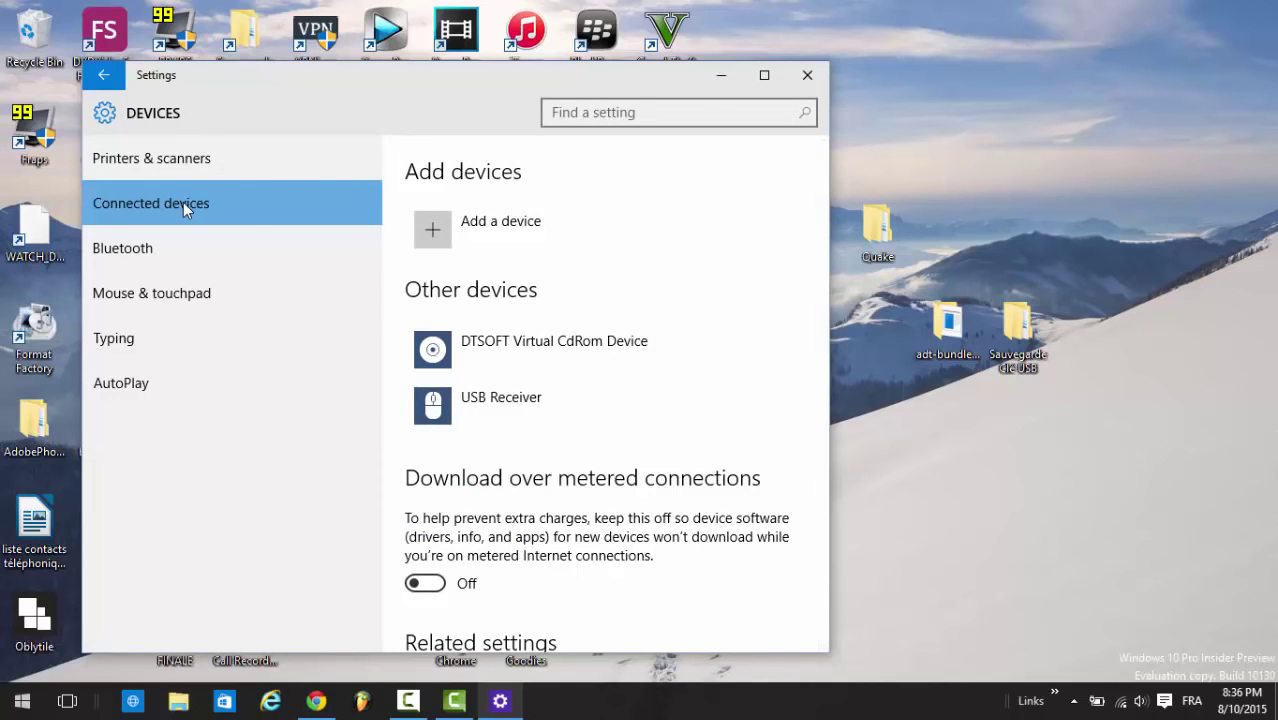
pyautogui.rightClick(183, 202)
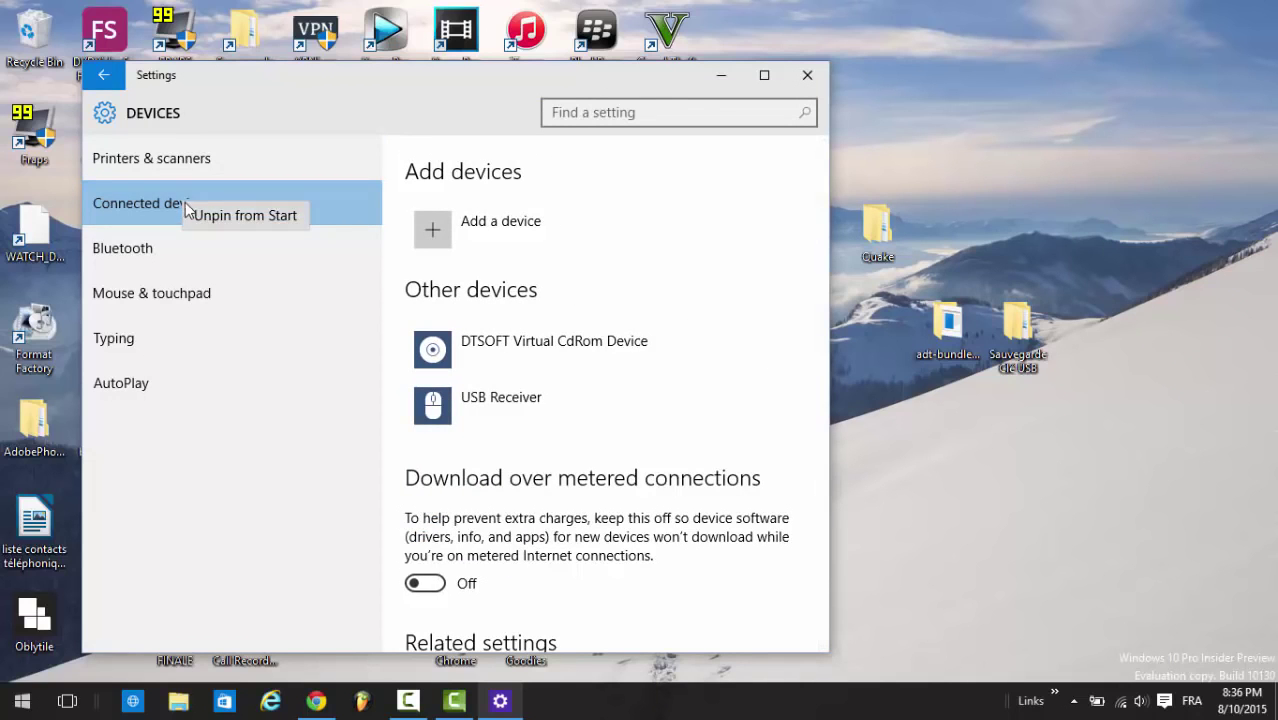
# Open the Bluetooth page, bring up its Start pinning option, and close Settings without choosing it
pyautogui.click(165, 247)
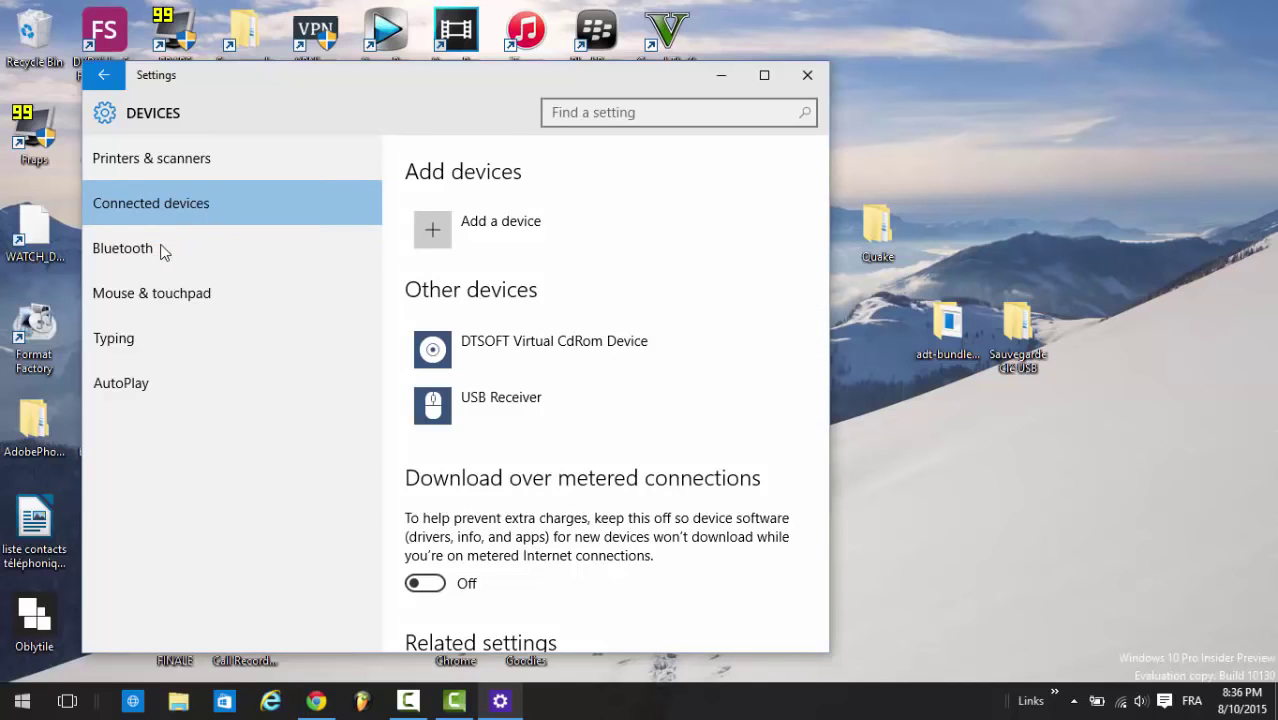
pyautogui.click(177, 250)
pyautogui.rightClick(177, 250)
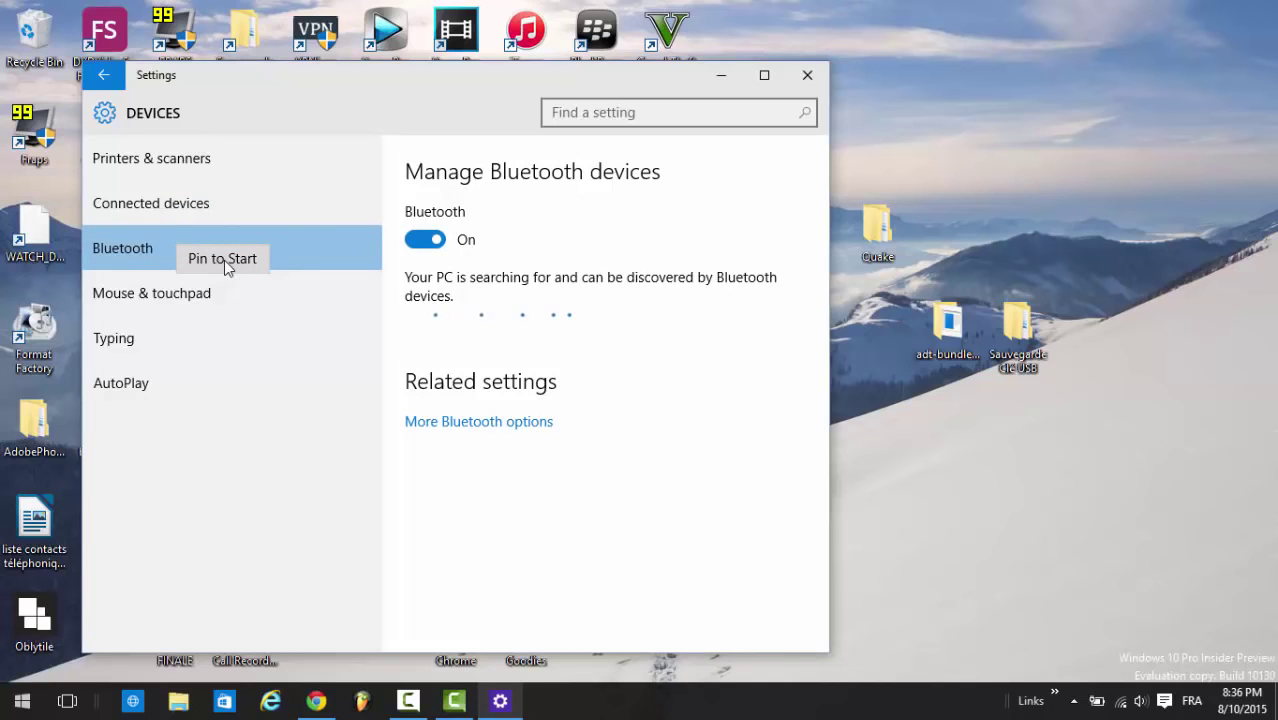
pyautogui.click(808, 75)
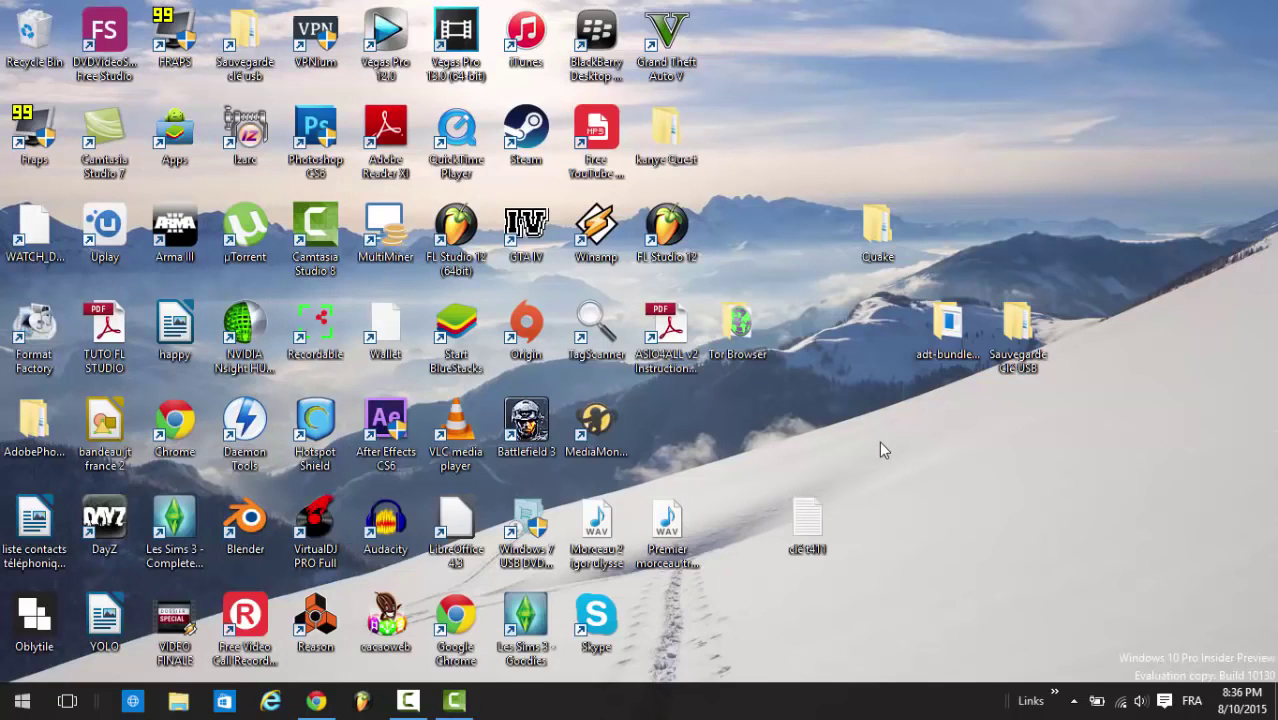
# Open File Explorer, refresh Quick access to view its frequent folders and recent files, and close the window
pyautogui.click(178, 702)
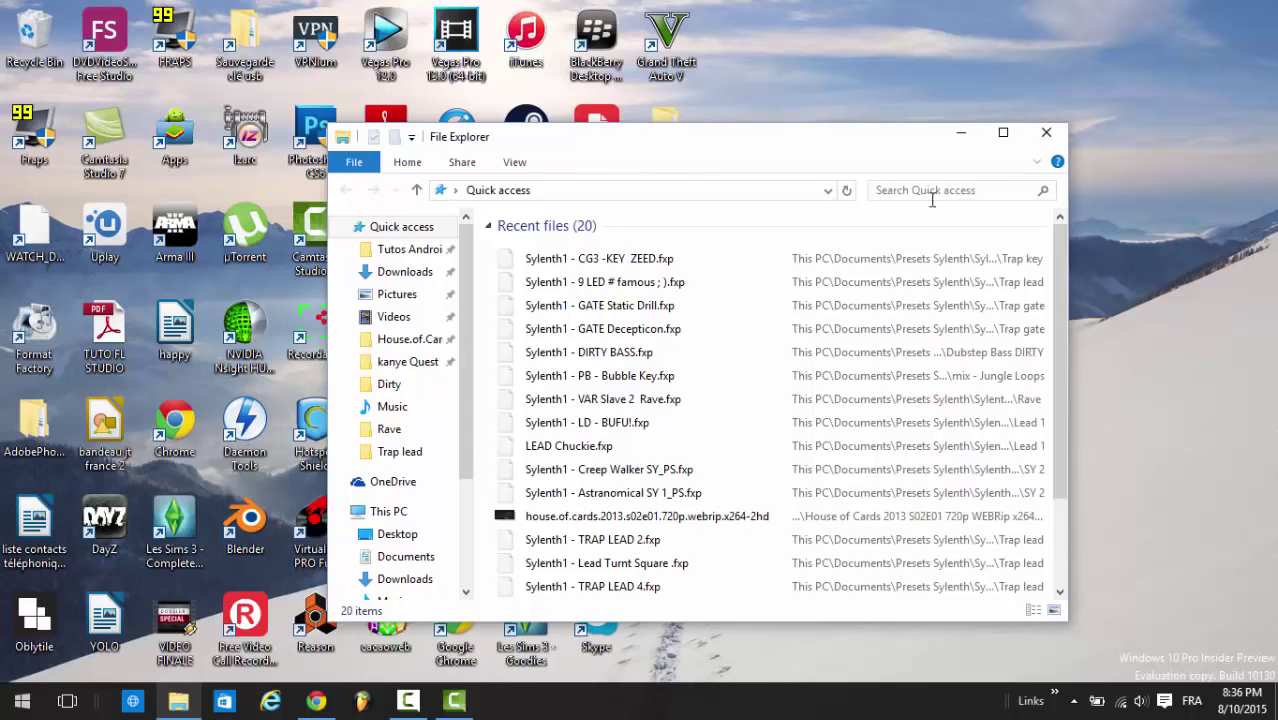
pyautogui.click(846, 190)
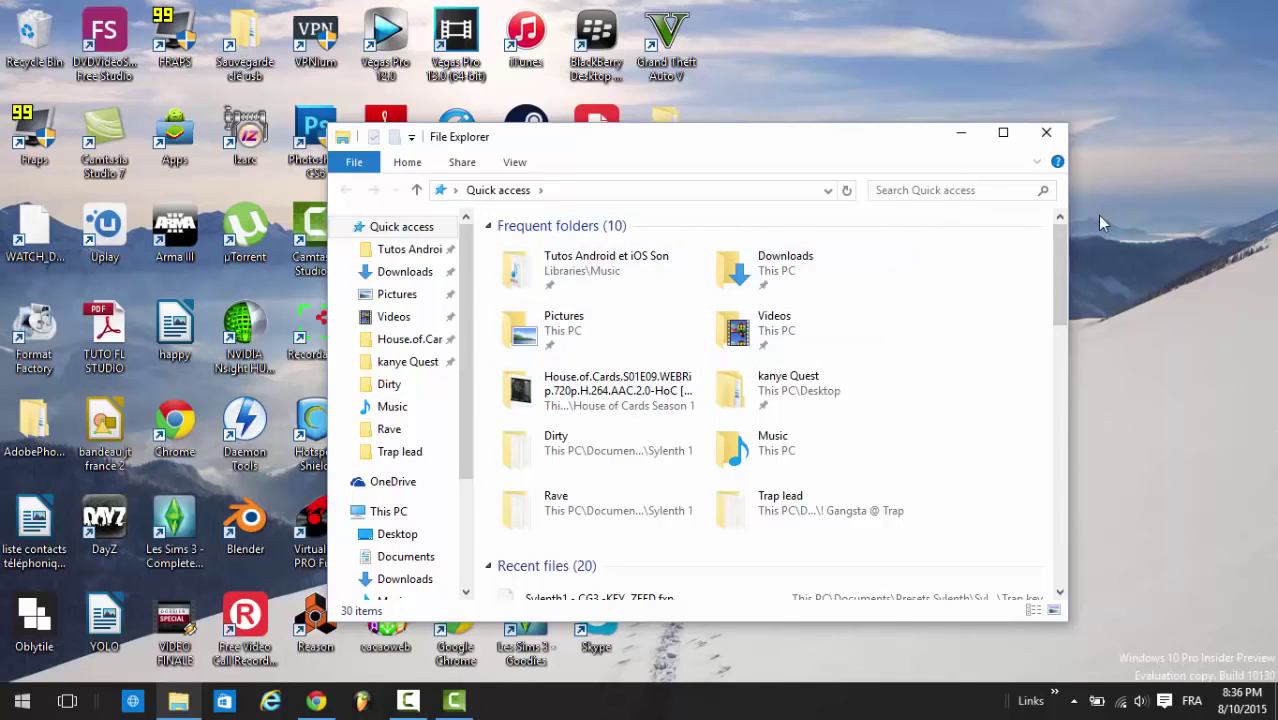
pyautogui.moveTo(1050, 239)
pyautogui.mouseDown()
pyautogui.moveTo(1050, 440)
pyautogui.moveTo(1050, 250)
pyautogui.moveTo(1061, 377)
pyautogui.moveTo(1061, 392)
pyautogui.moveTo(1045, 250)
pyautogui.mouseUp()
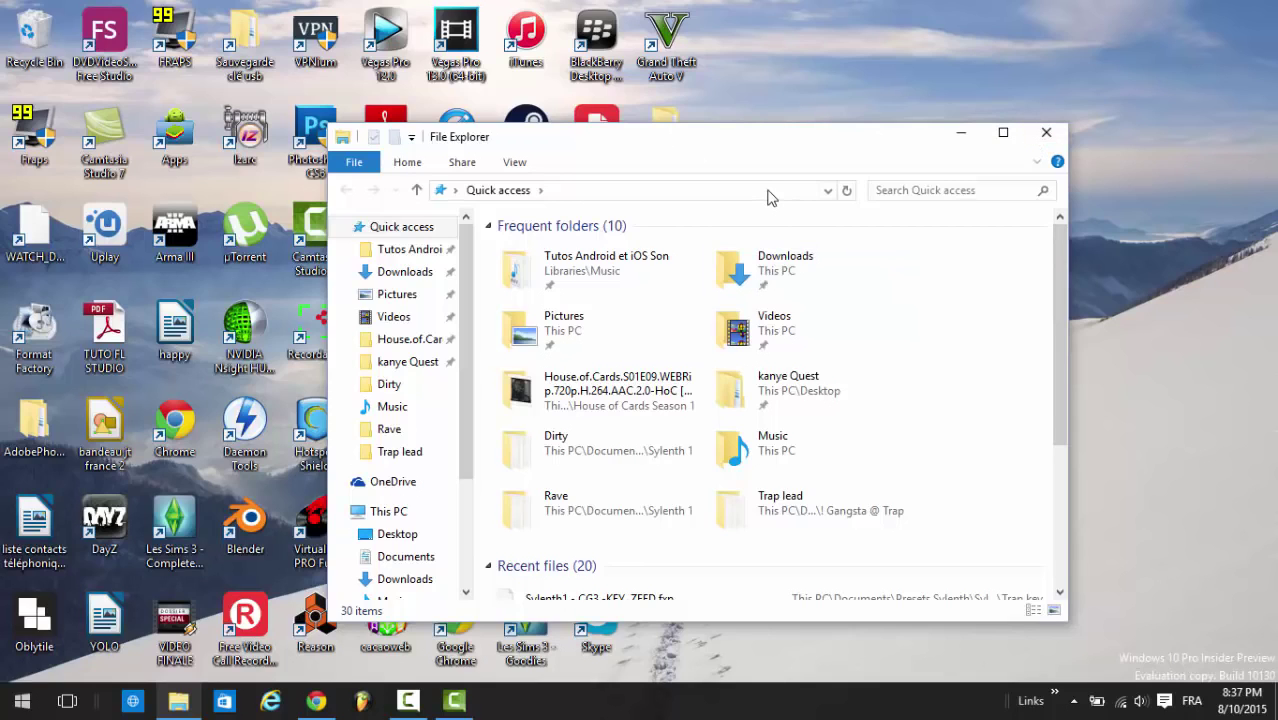
pyautogui.click(1046, 134)
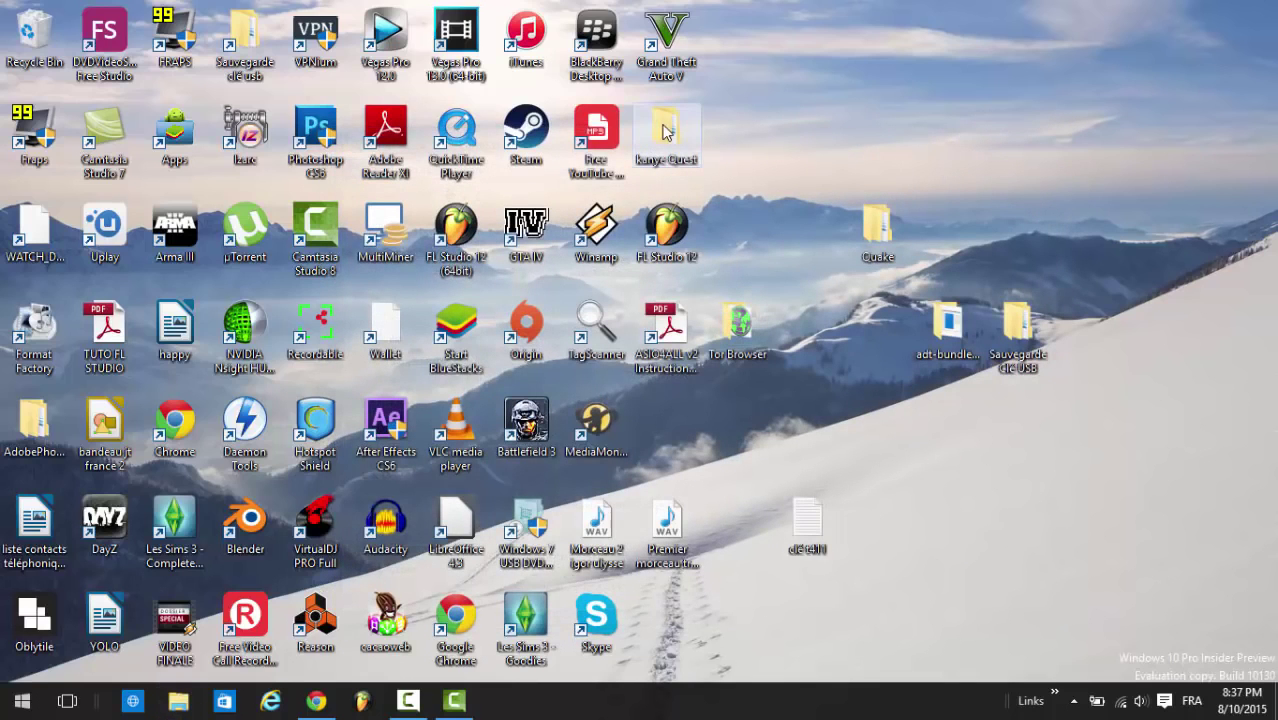
# Look at the Pin to Quick access option for the Quake folder, review the pinned folders in File Explorer, and close it
pyautogui.rightClick(876, 231)
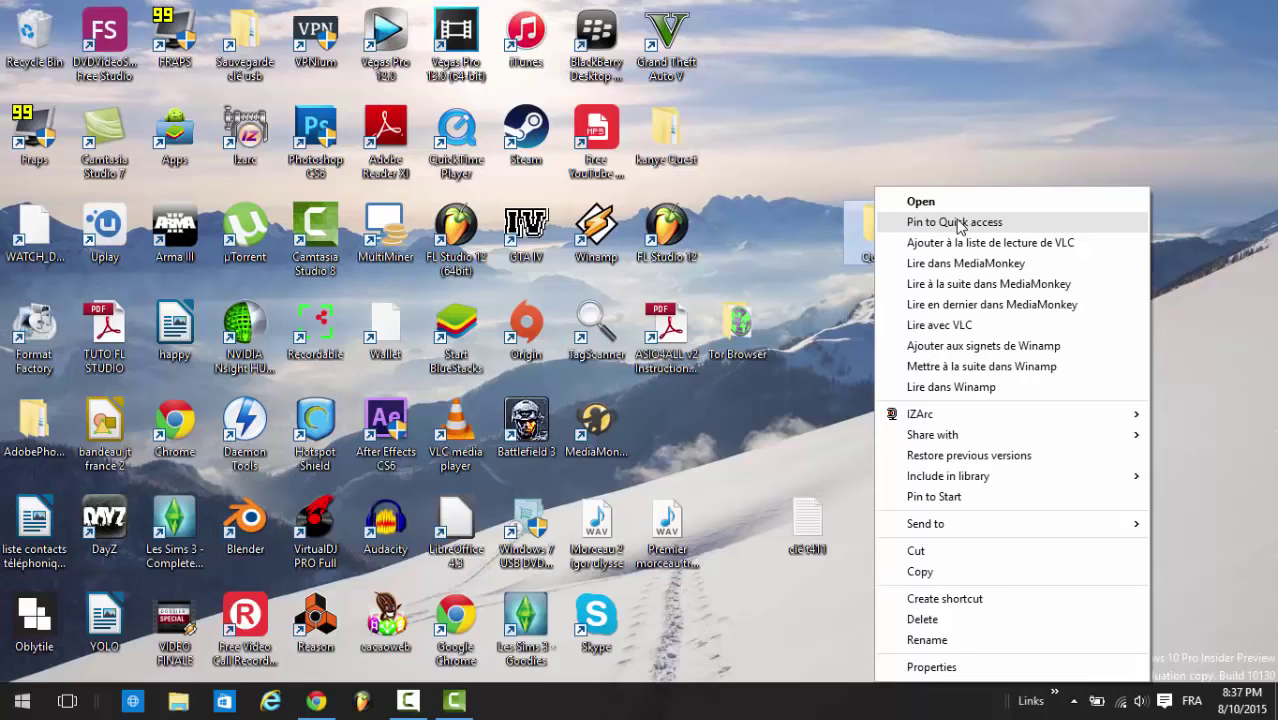
pyautogui.click(750, 194)
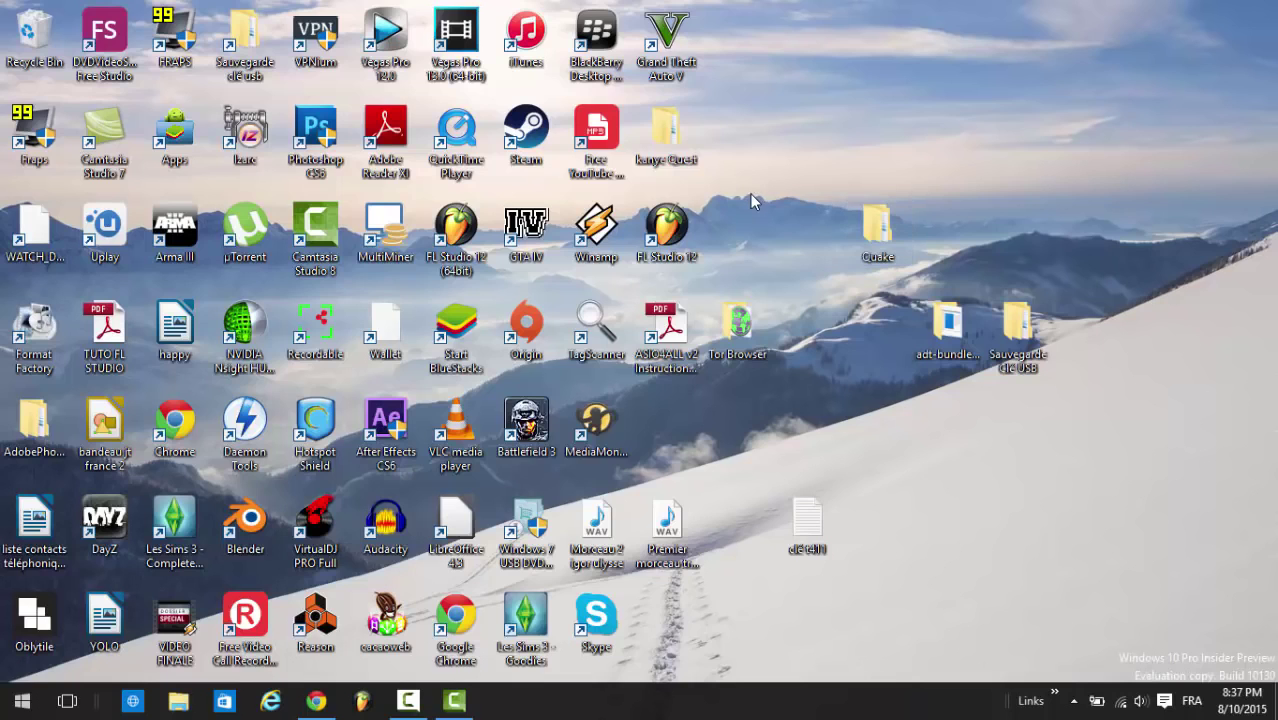
pyautogui.click(179, 706)
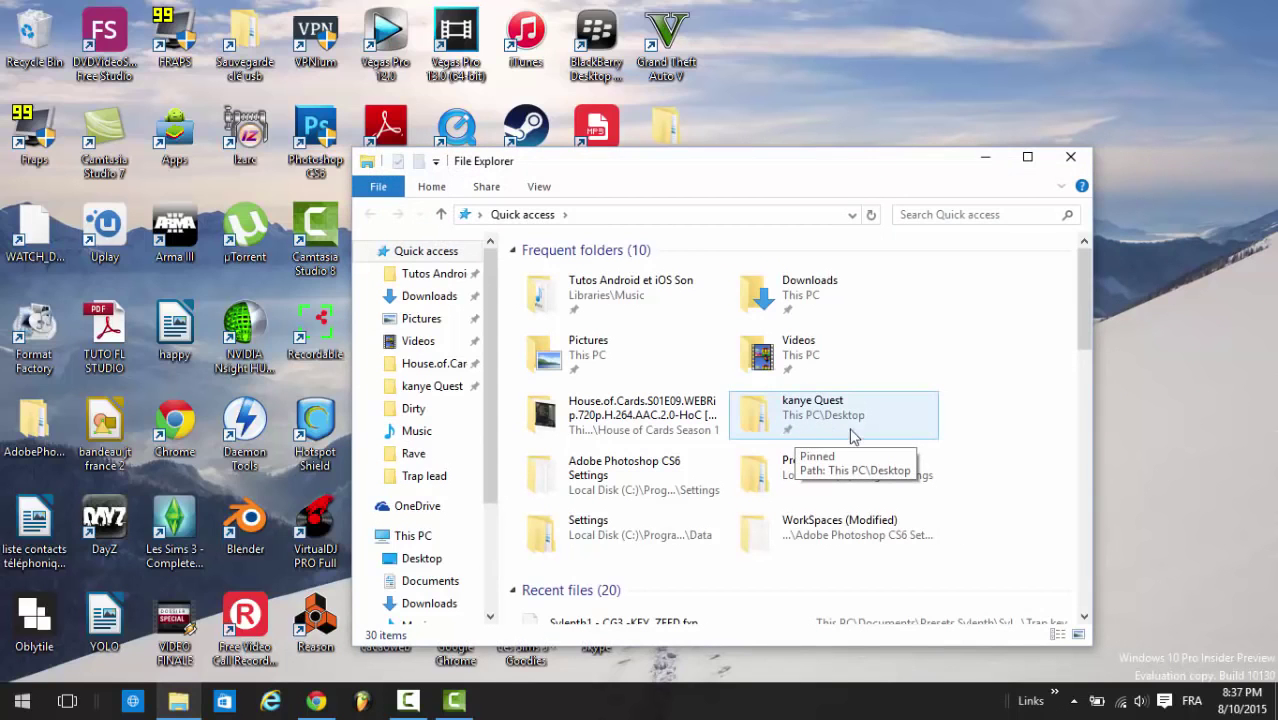
pyautogui.click(1070, 157)
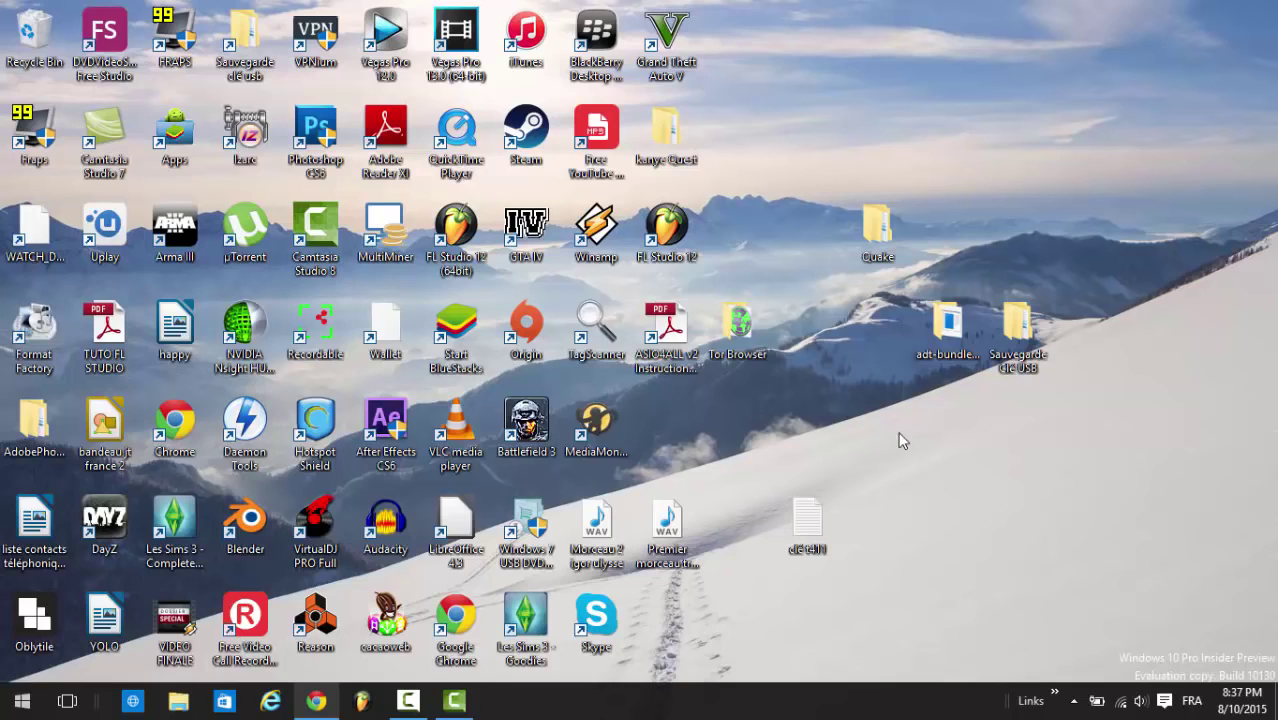
# Set the size of text, apps, and other items to 125% in the display settings and close the window
pyautogui.rightClick(931, 480)
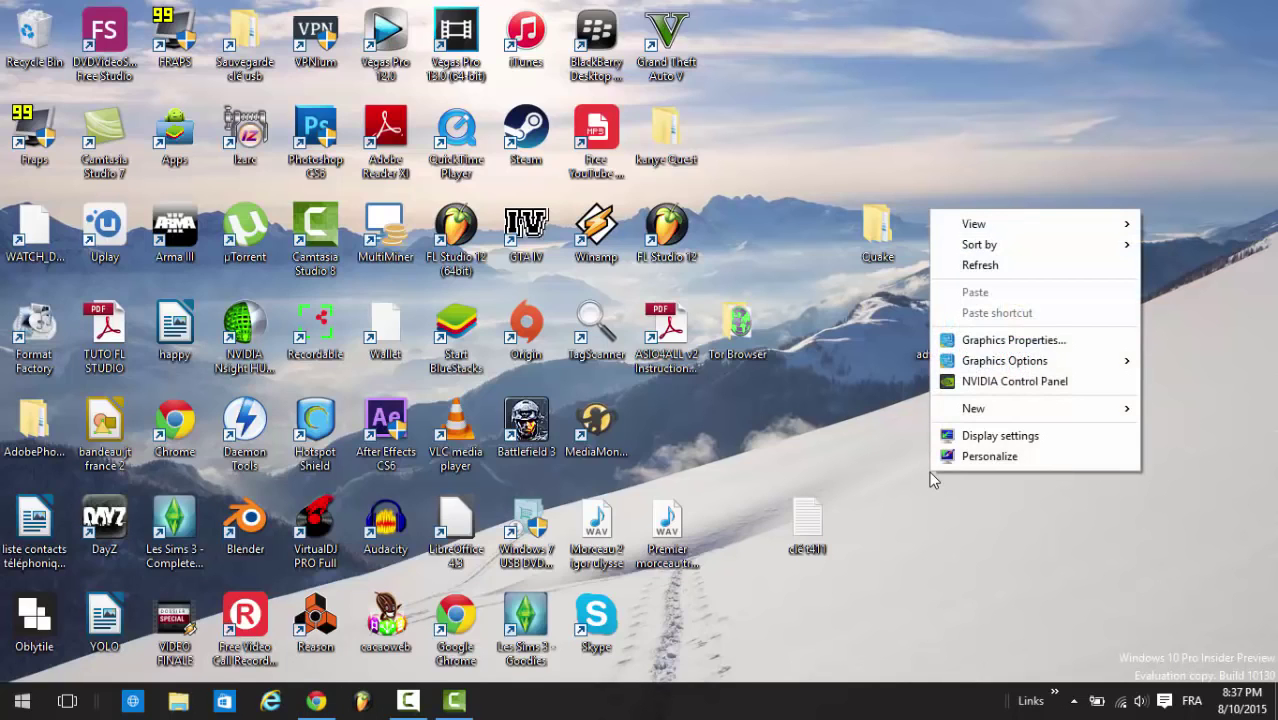
pyautogui.click(1001, 438)
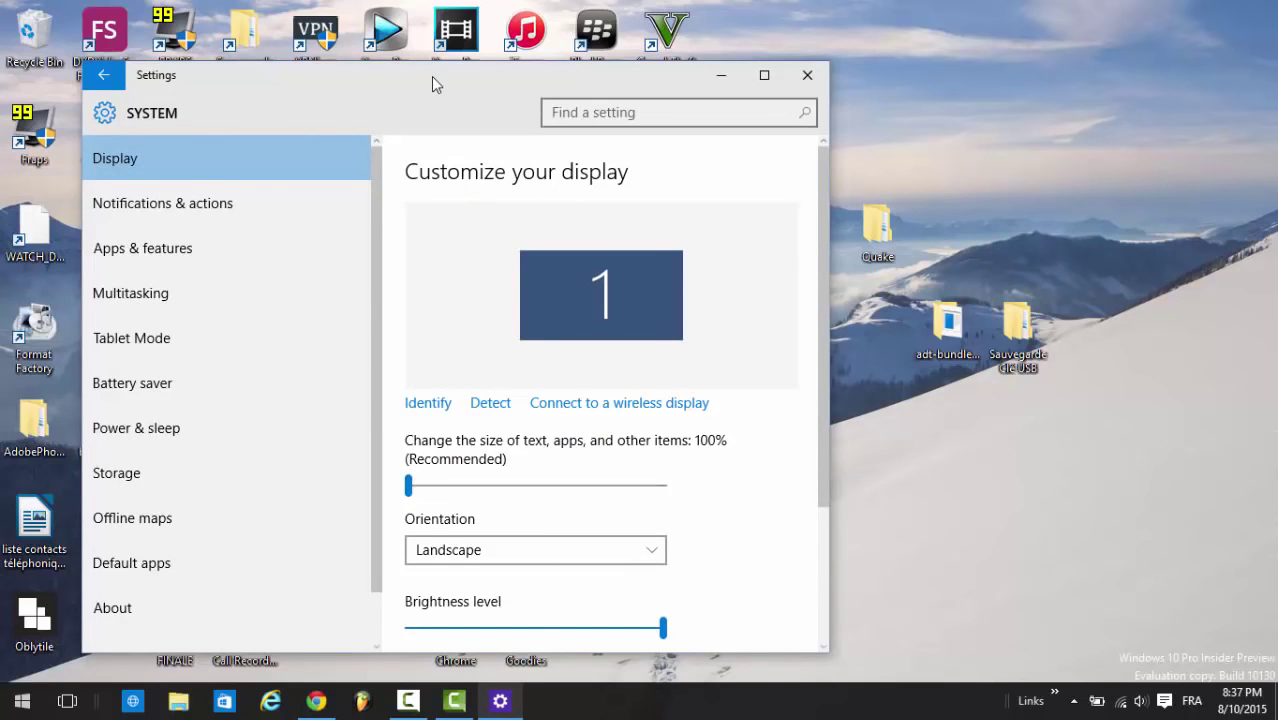
pyautogui.moveTo(433, 77); pyautogui.dragTo(879, 42)
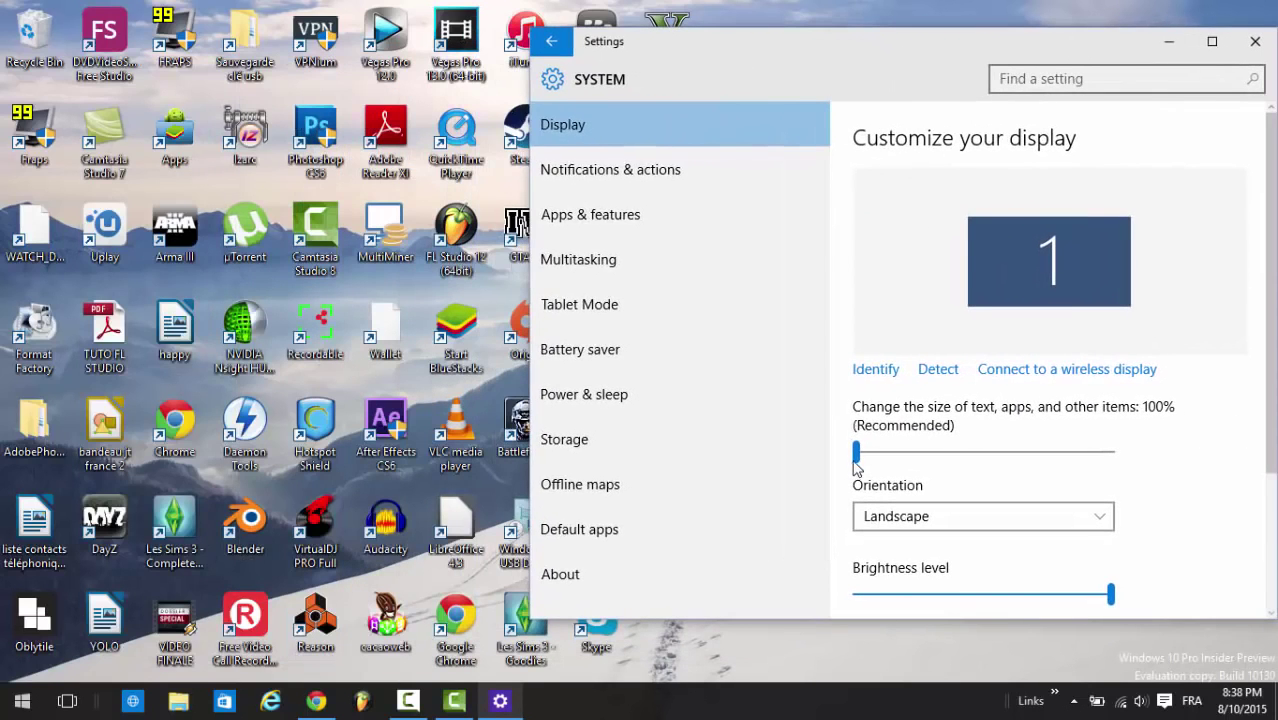
pyautogui.moveTo(856, 458); pyautogui.dragTo(1062, 443)
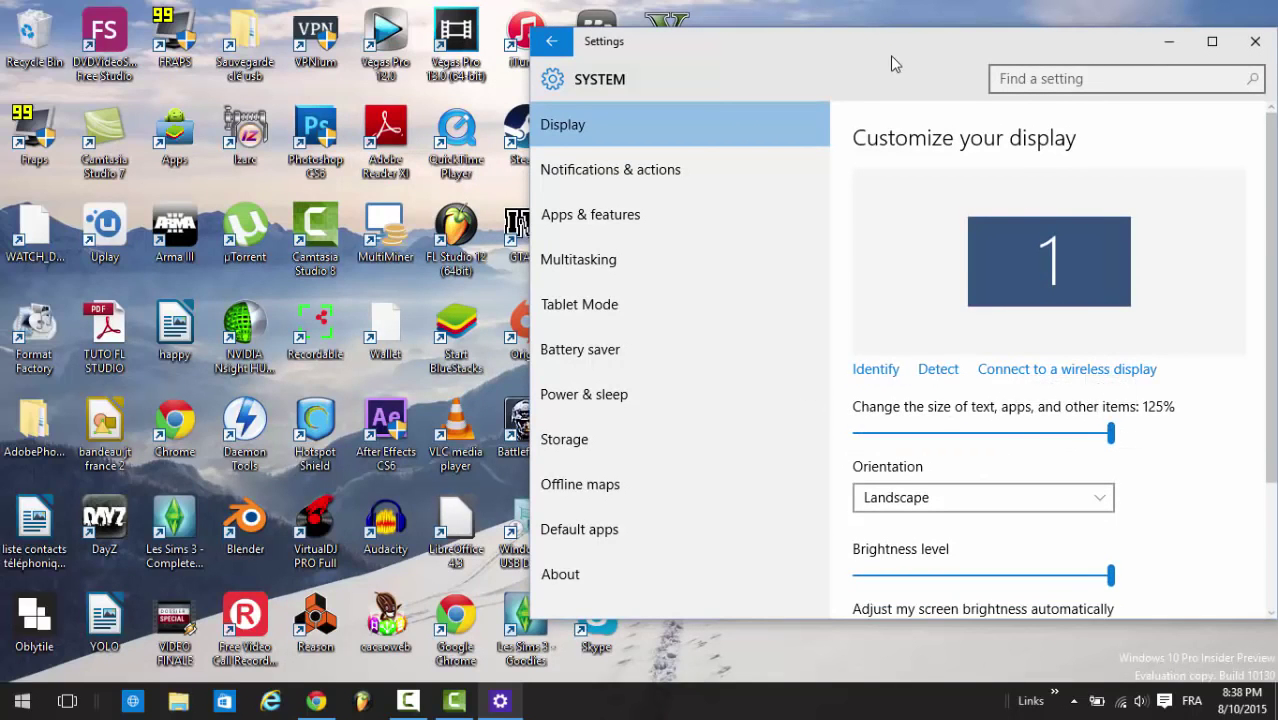
pyautogui.moveTo(890, 55); pyautogui.dragTo(800, 48)
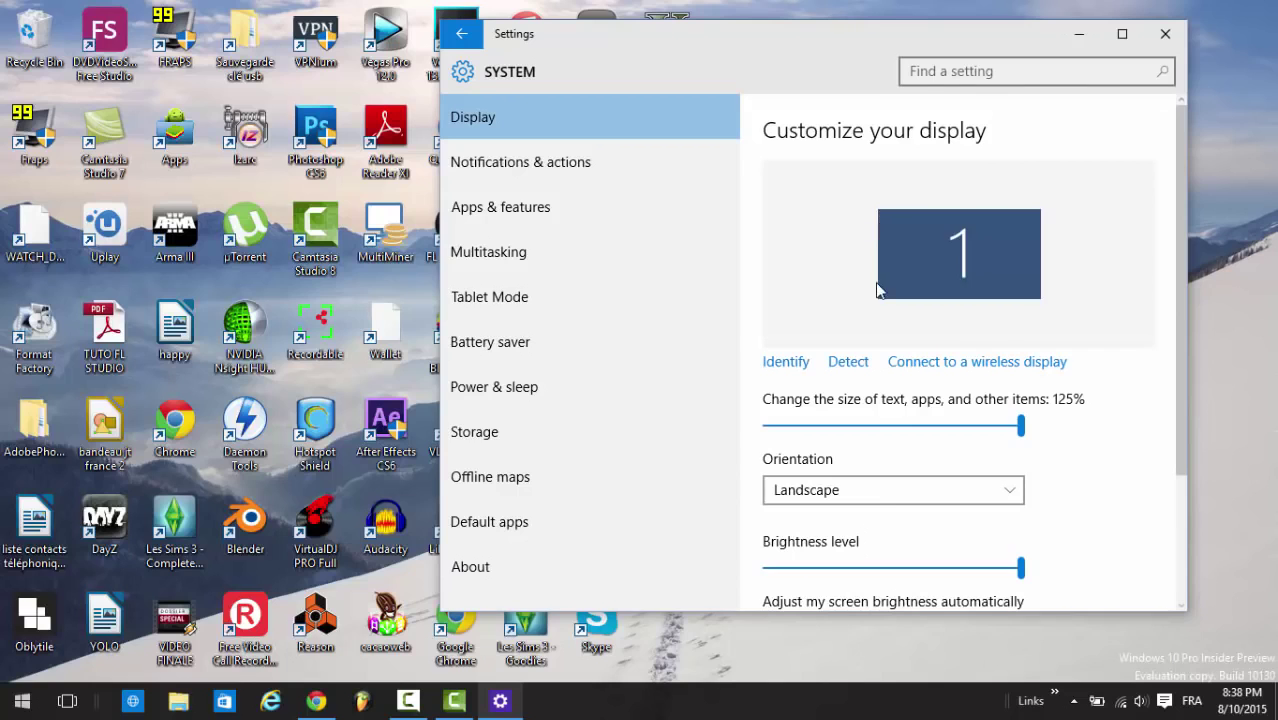
pyautogui.click(1165, 34)
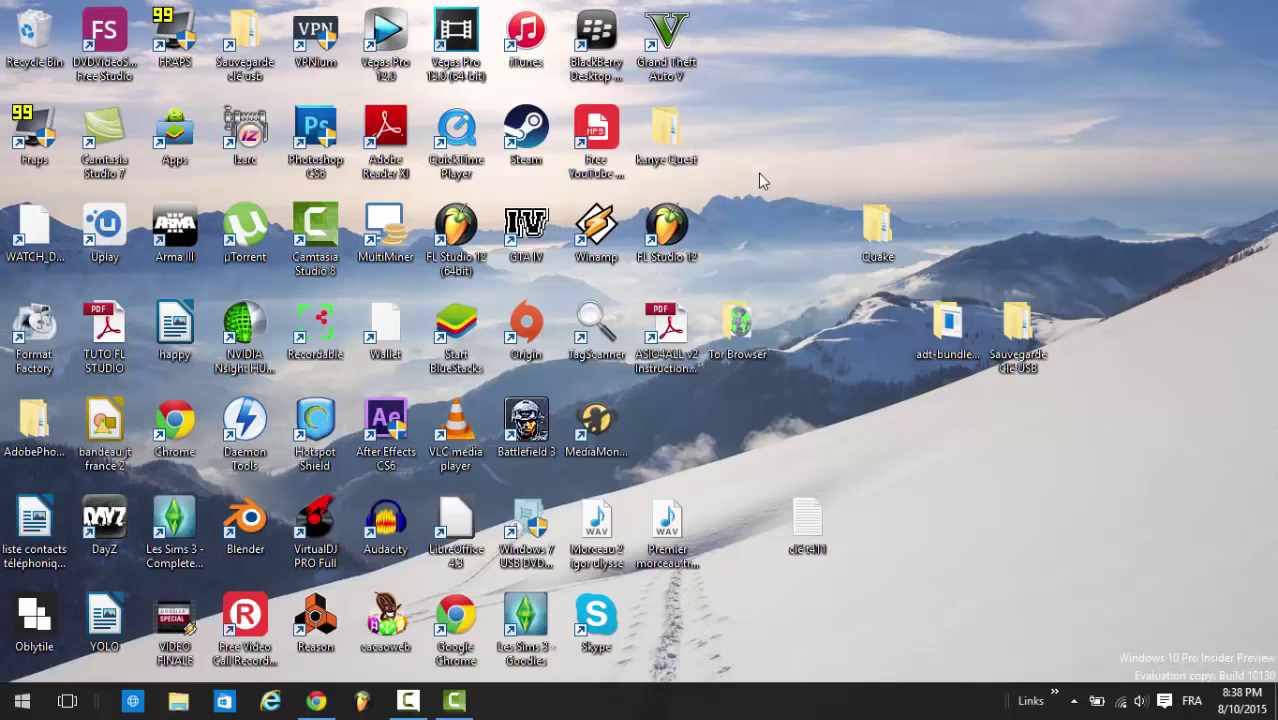
pyautogui.click(448, 698)
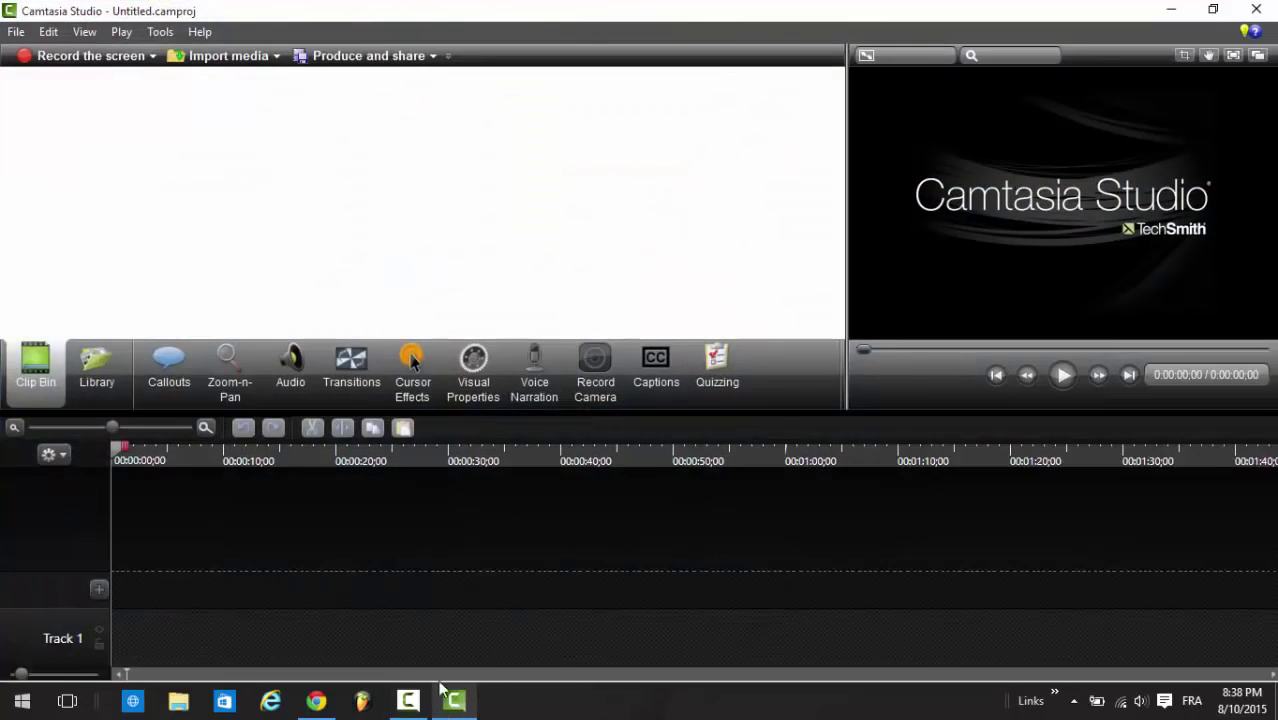
pyautogui.click(447, 698)
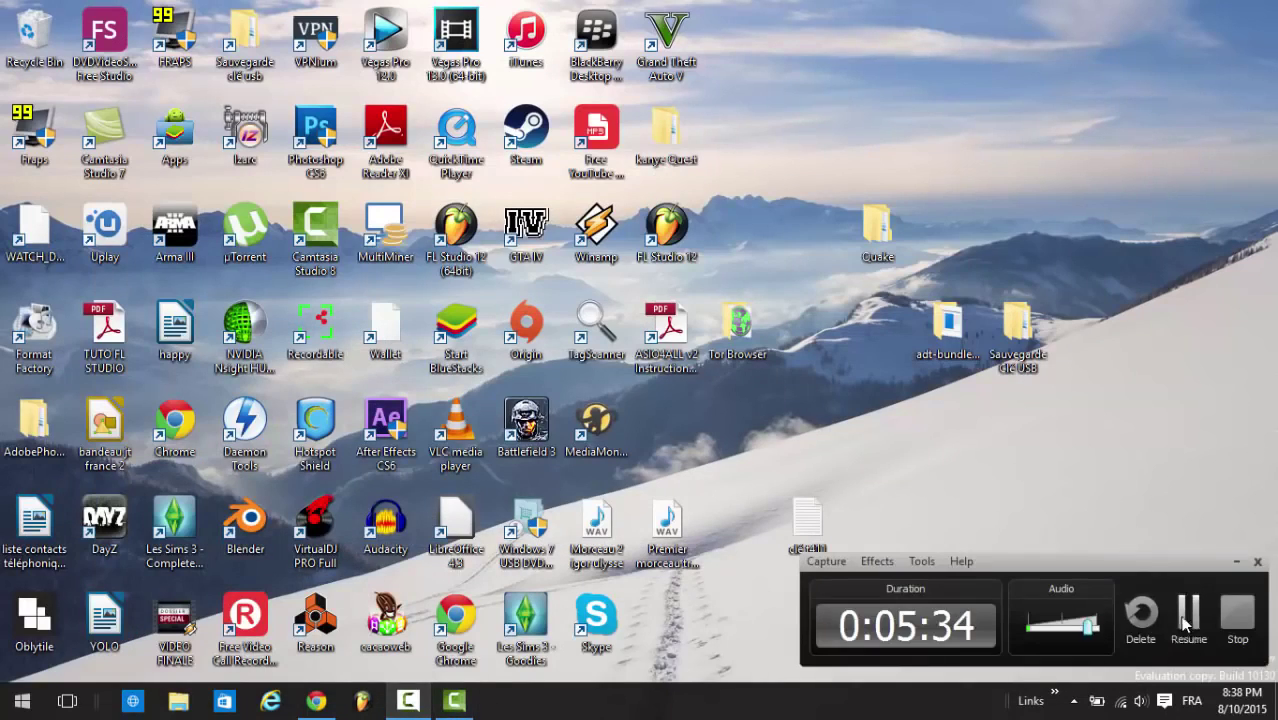
pyautogui.click(1186, 620)
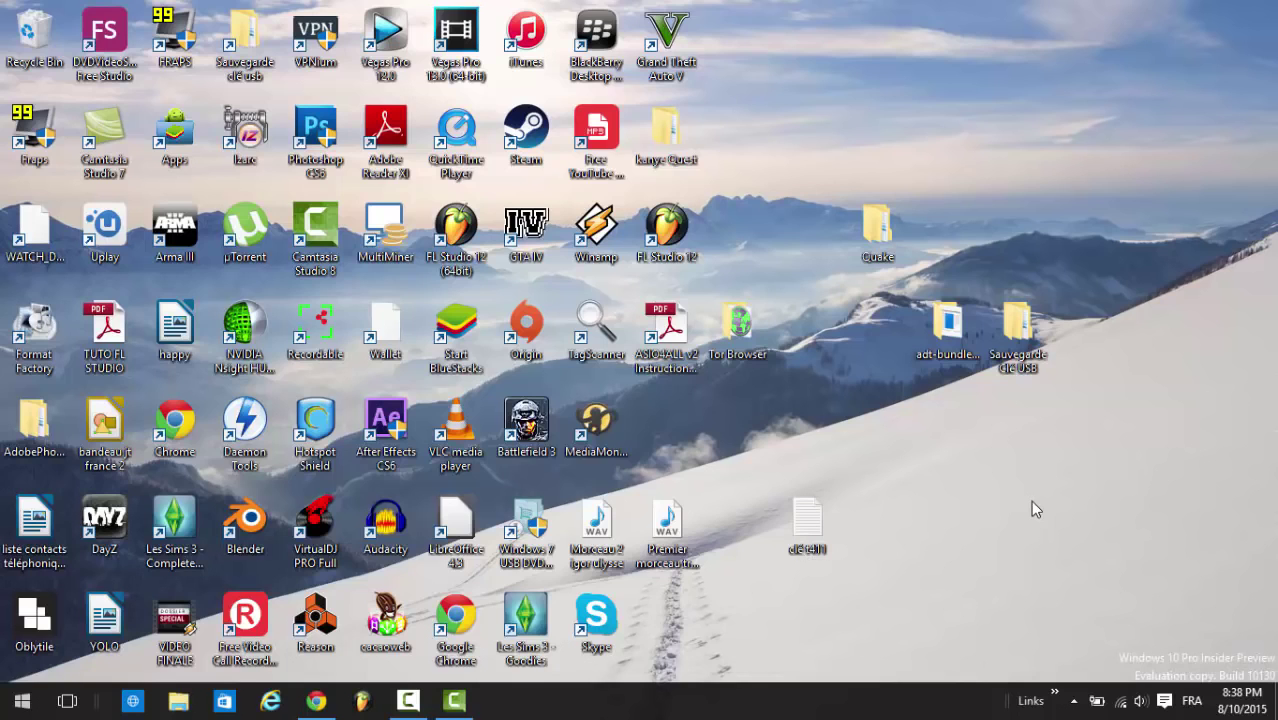
# Open Settings, browse the categories and Personalization's Themes page, and view the Start customization options
pyautogui.click(22, 700)
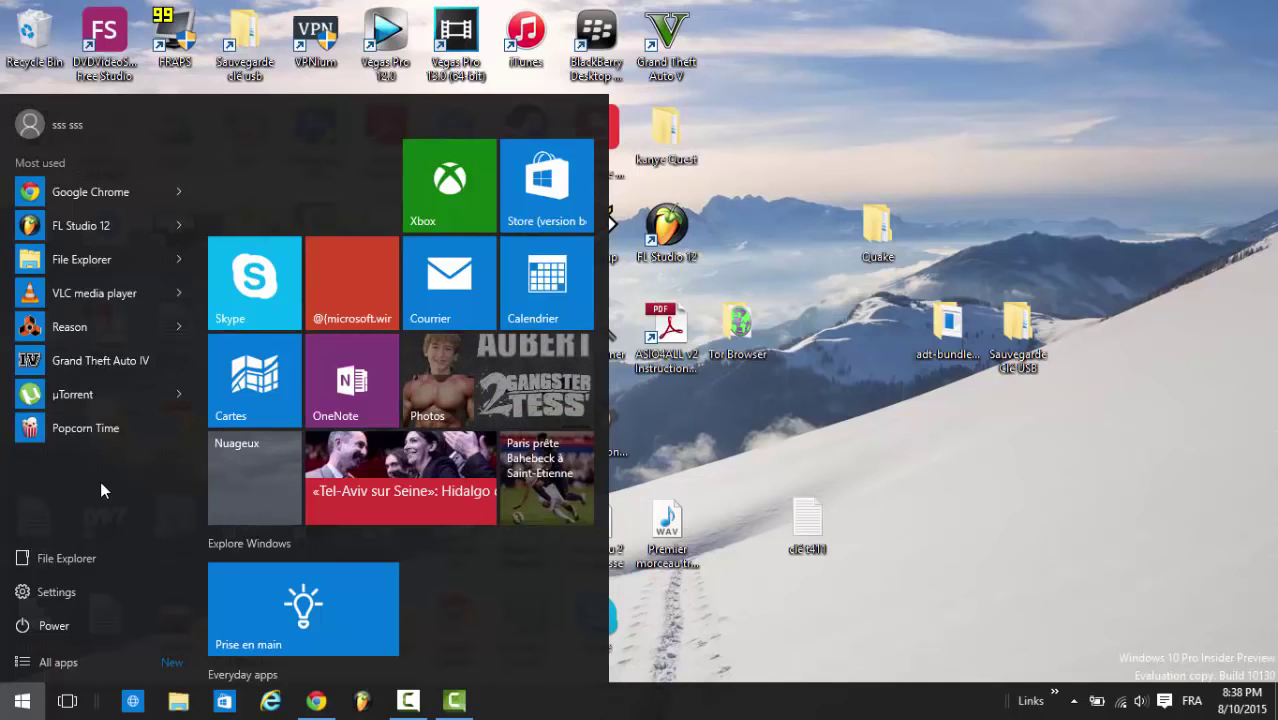
pyautogui.click(97, 595)
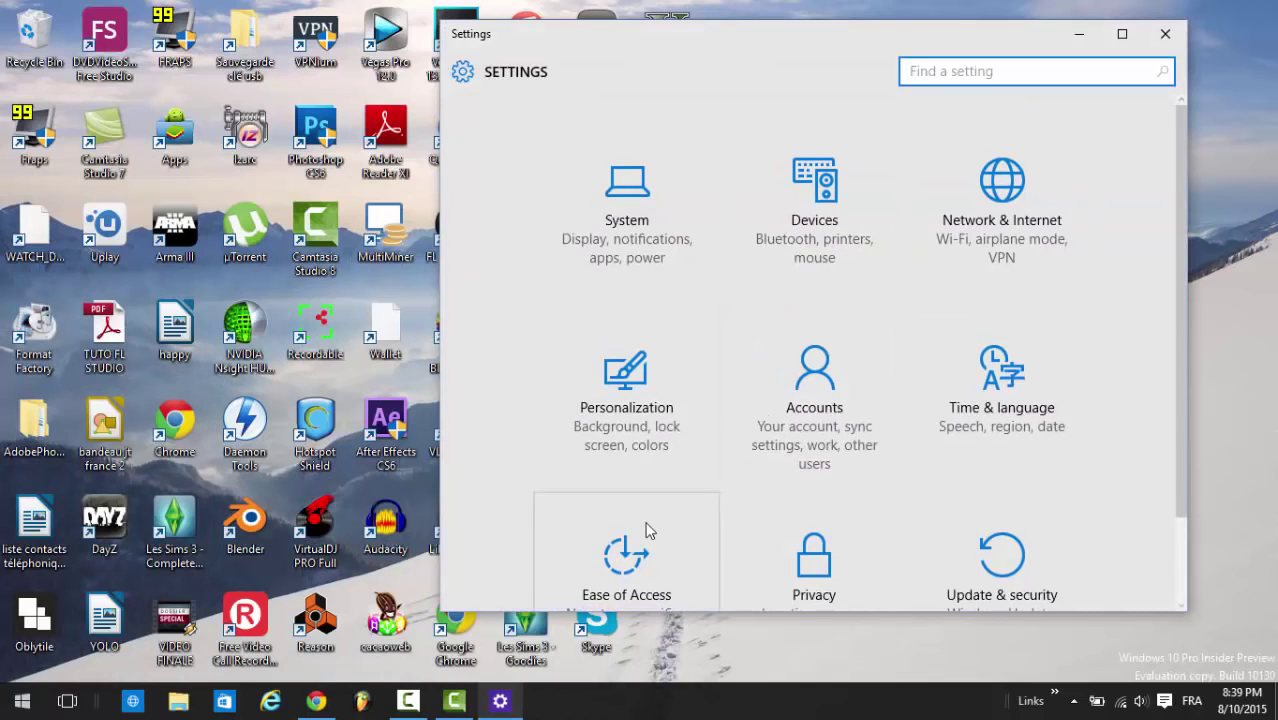
pyautogui.moveTo(1177, 254); pyautogui.dragTo(1175, 363)
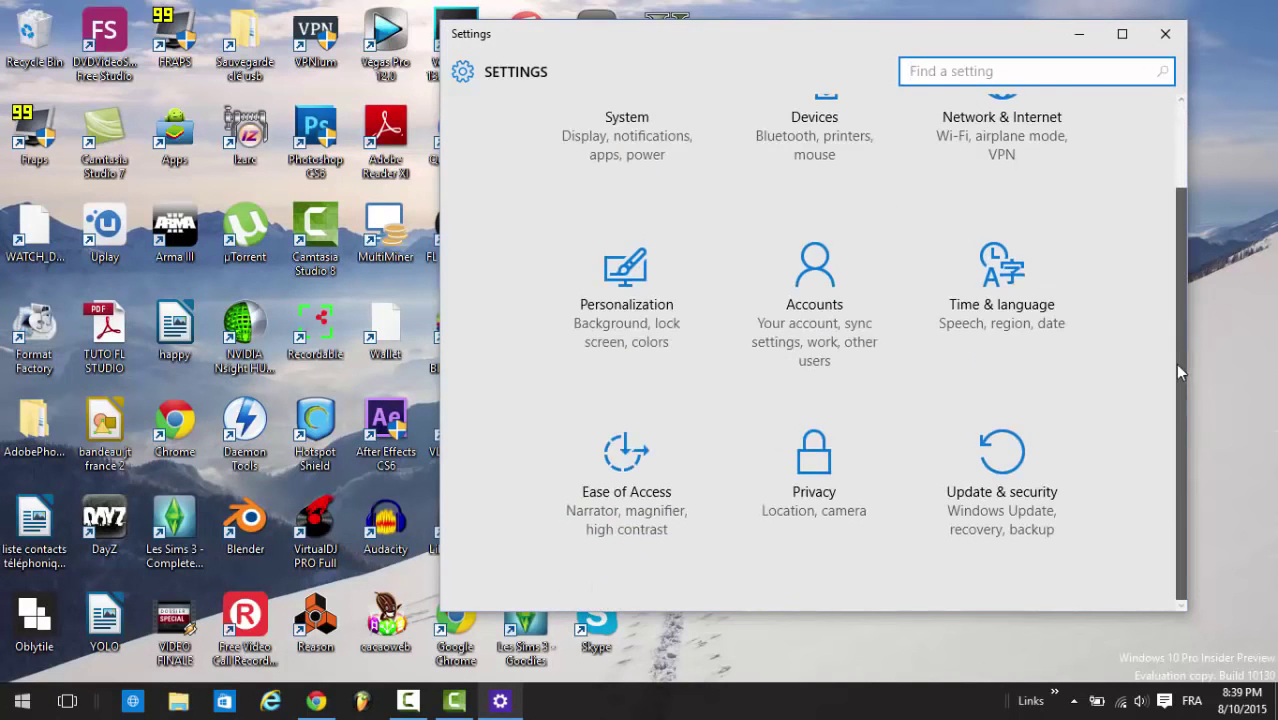
pyautogui.click(670, 357)
pyautogui.click(620, 254)
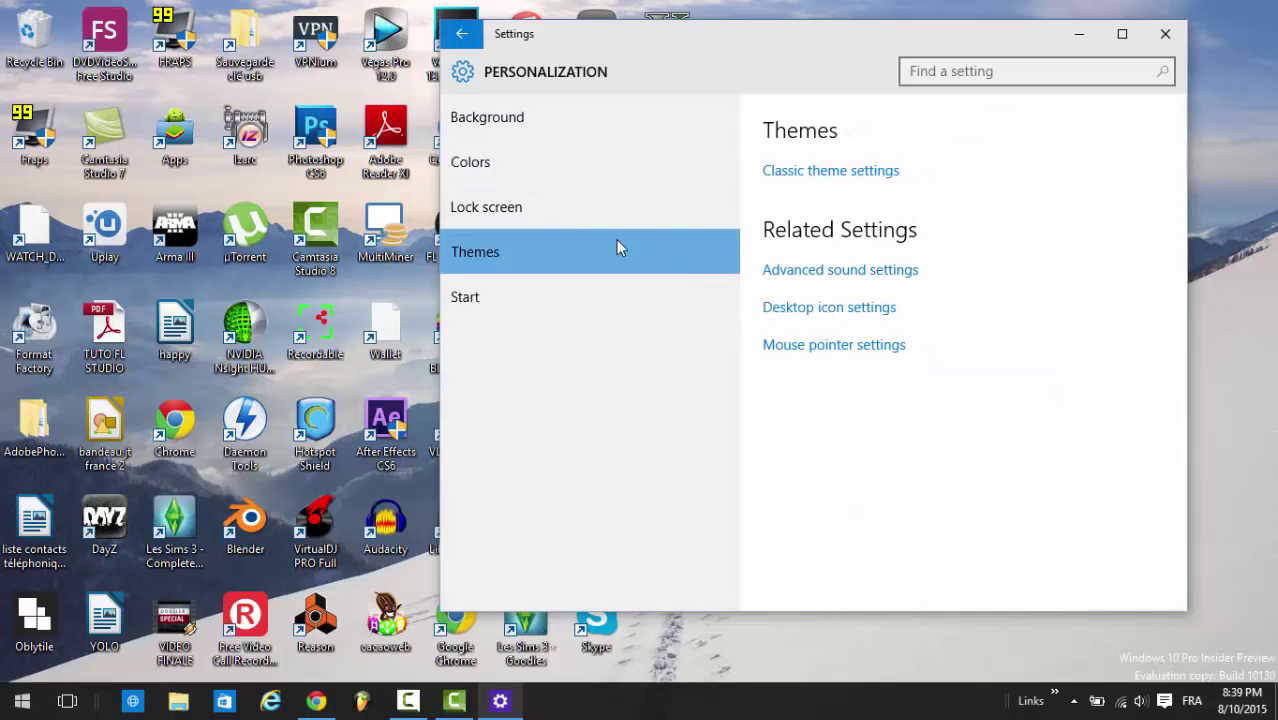
pyautogui.click(561, 303)
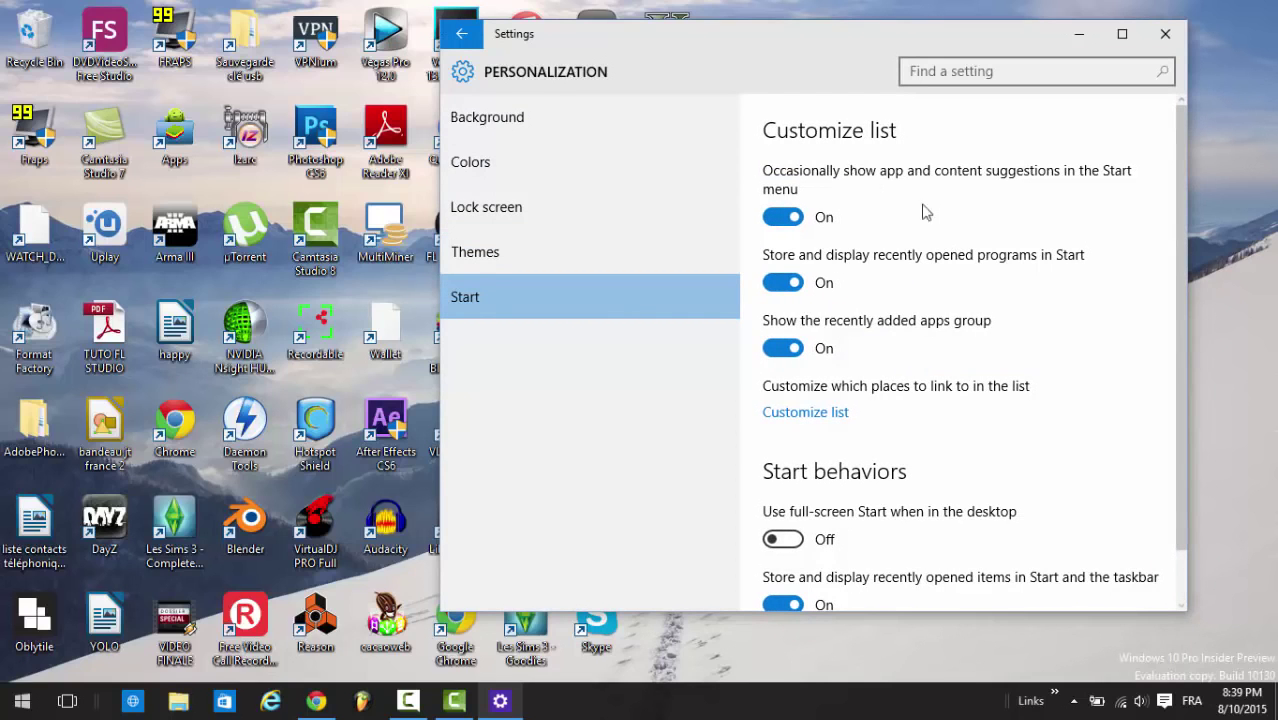
# Turn storing and displaying recently opened programs in Start off and back on, and close Settings
pyautogui.click(797, 289)
pyautogui.click(782, 287)
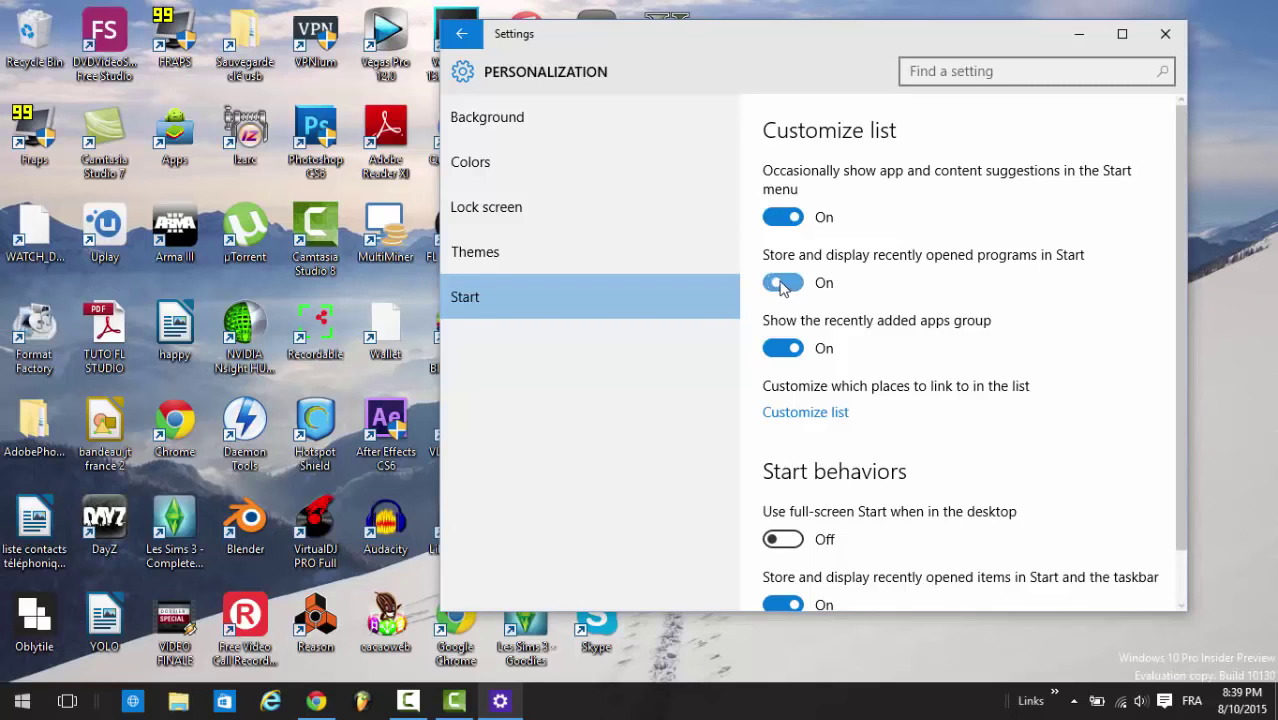
pyautogui.click(1165, 34)
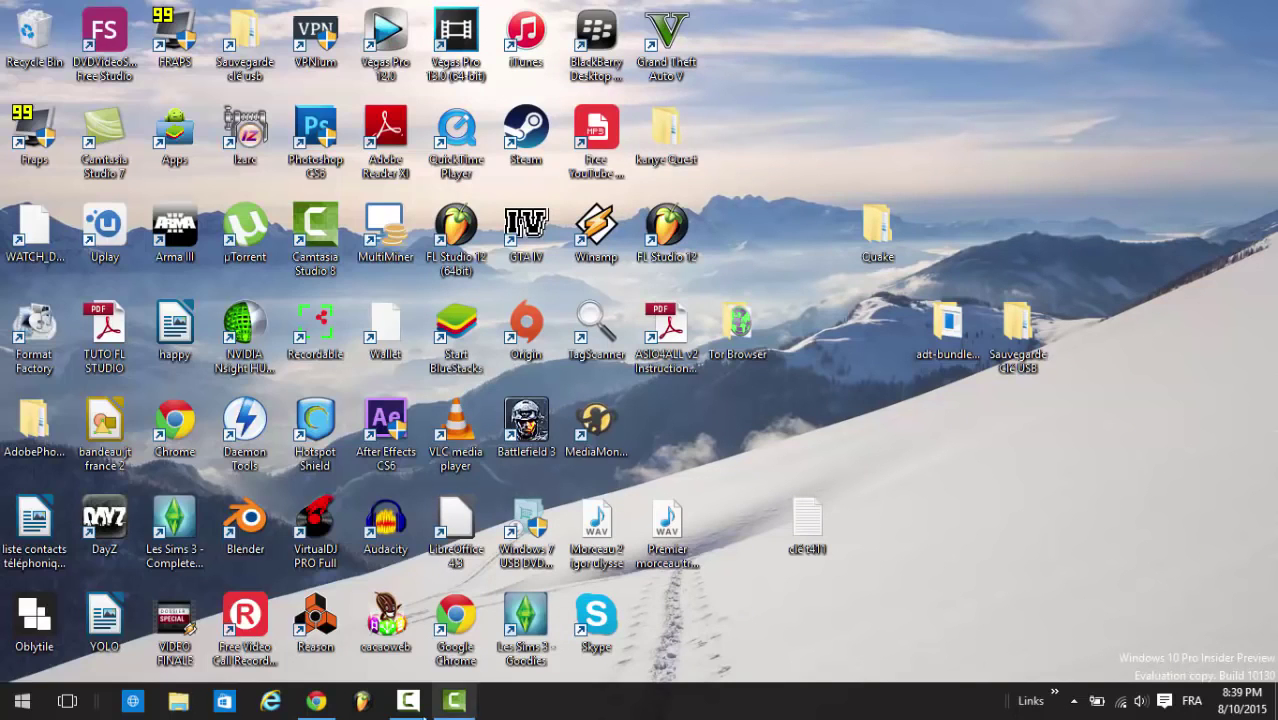
pyautogui.moveTo(452, 706)
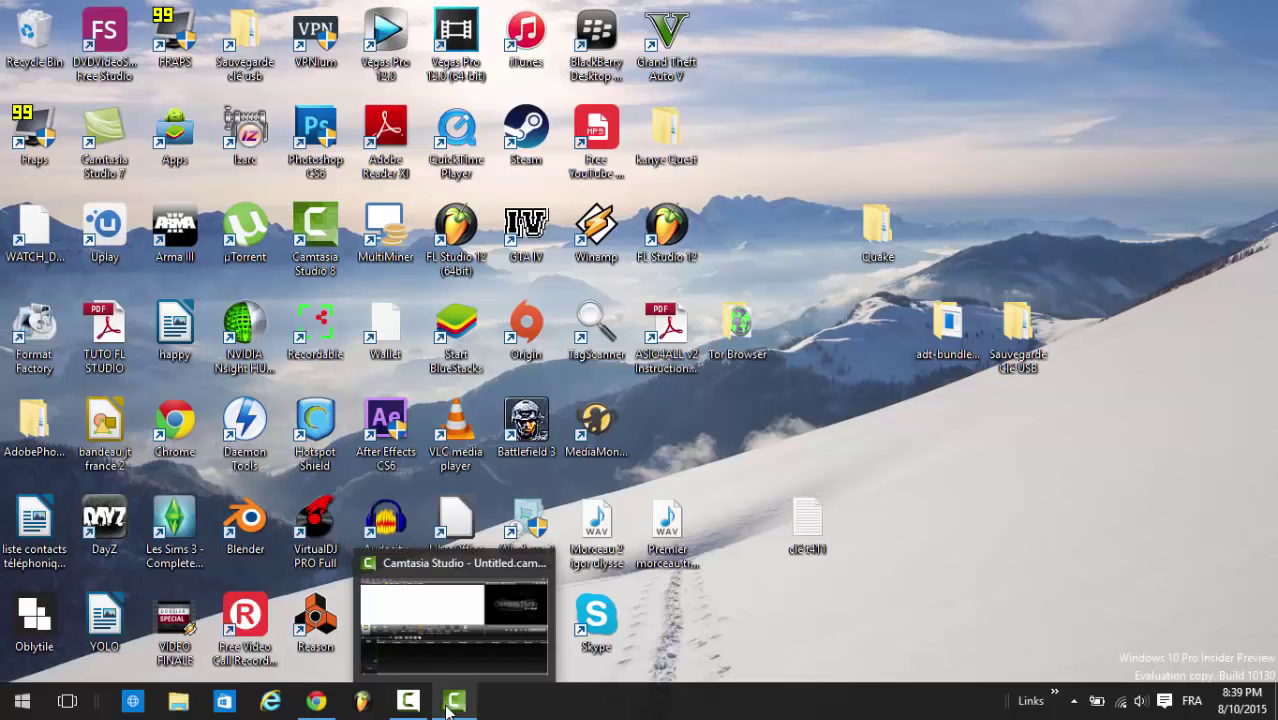
pyautogui.click(424, 708)
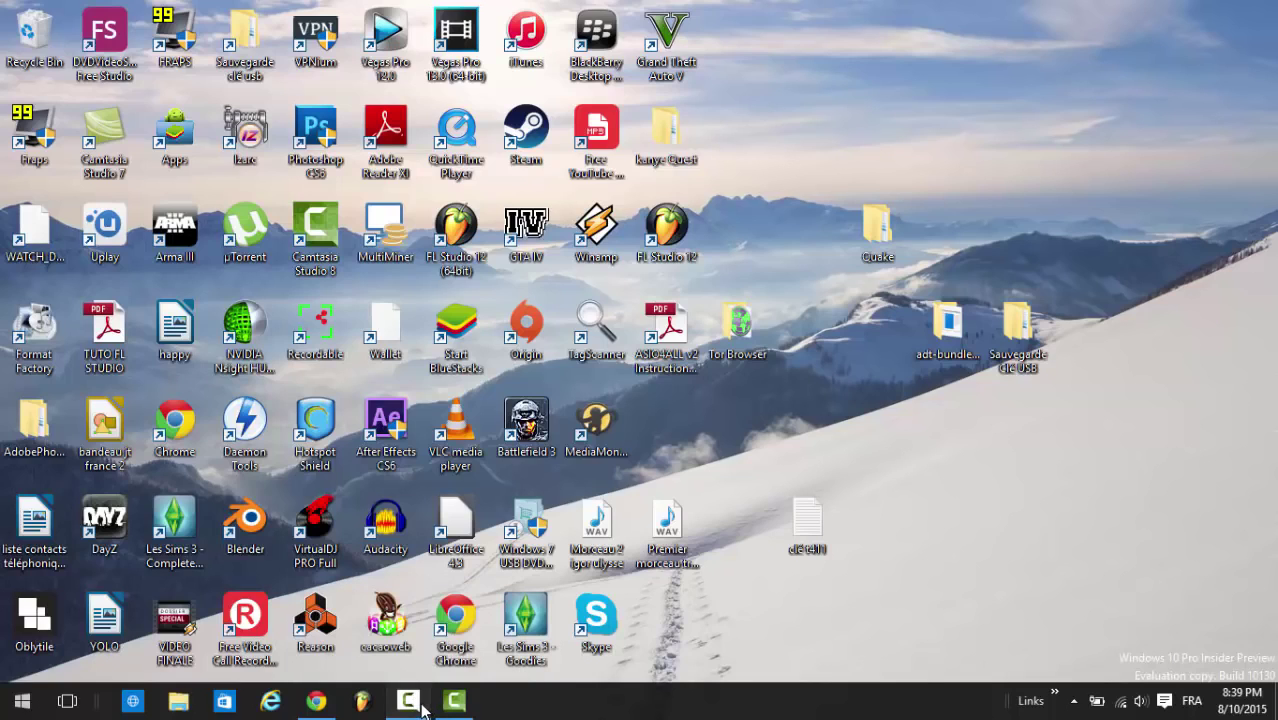